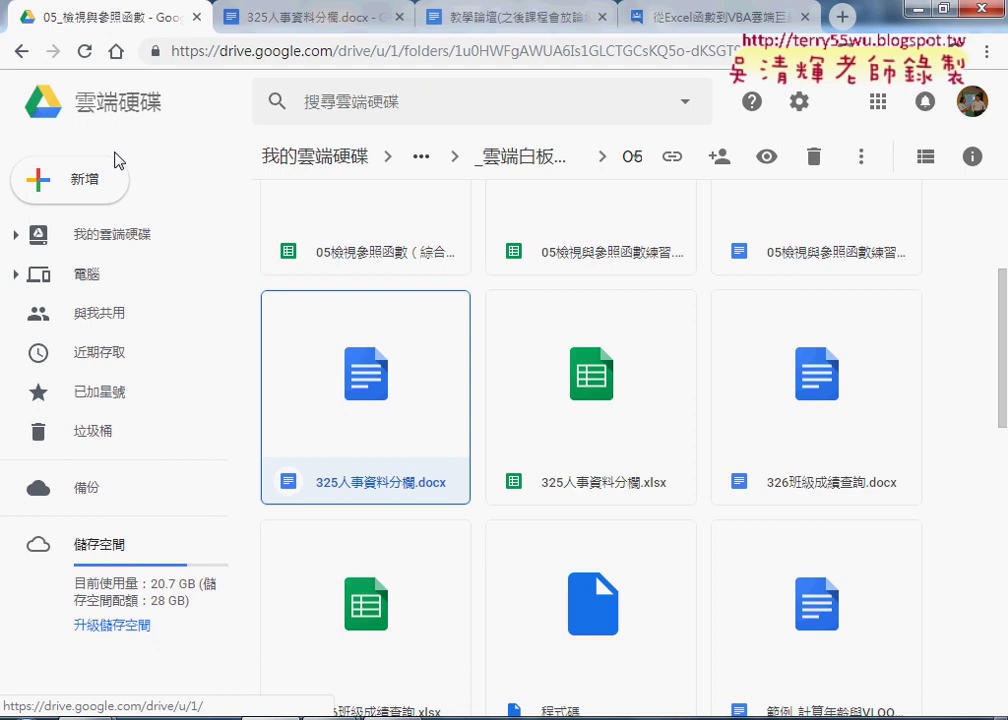
# - Return to the parent folder and open the 05_檢視與參照函數 folder
pyautogui.scroll(3, 443, 258)
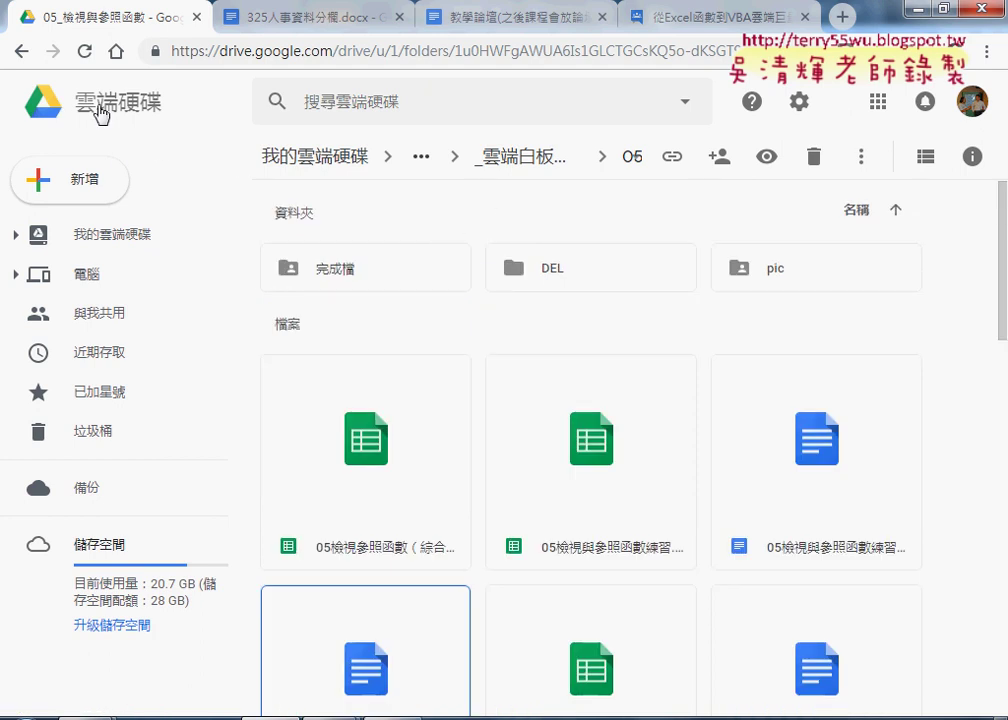
pyautogui.click(21, 51)
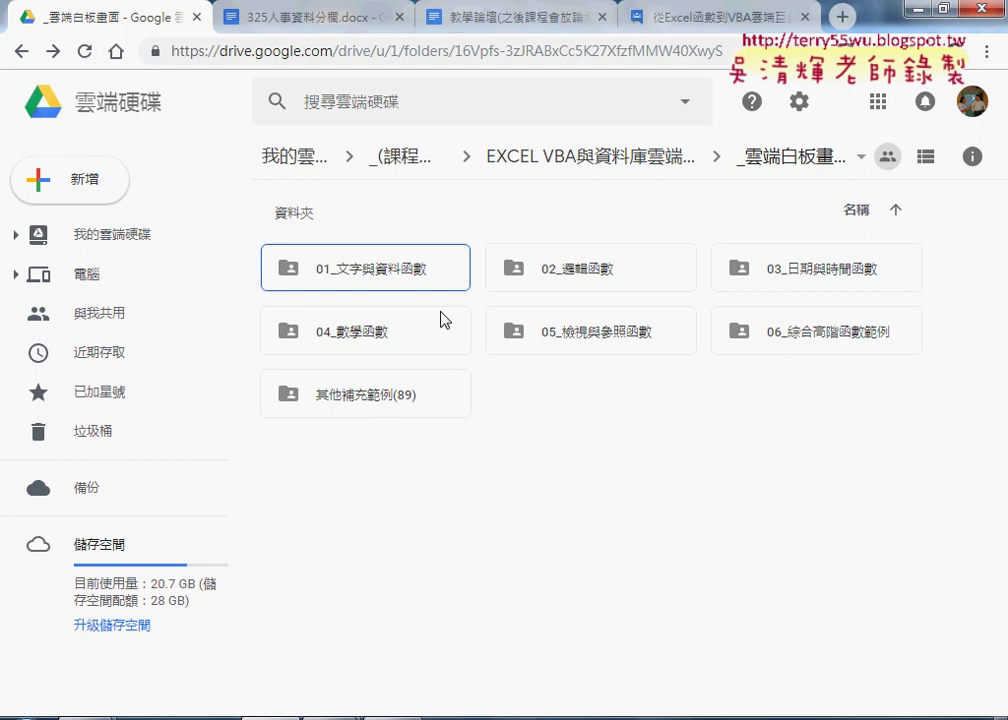
pyautogui.doubleClick(561, 335)
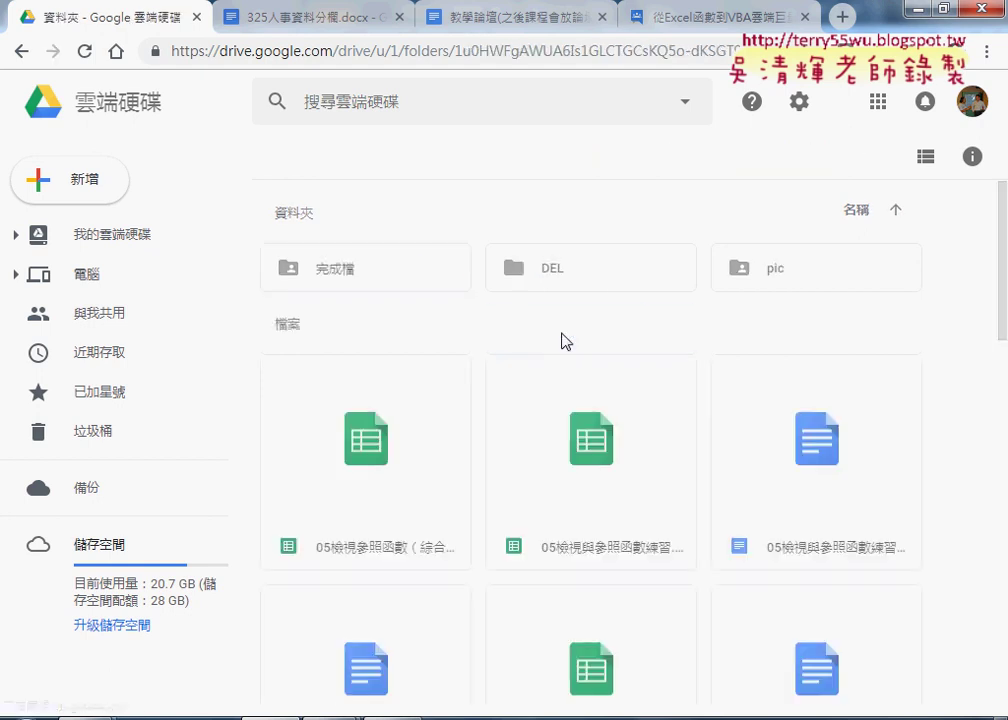
# - Scroll down the folder and select 325人事資料分欄.docx rather than the .xlsx file
pyautogui.scroll(-2, 561, 341)
pyautogui.scroll(-2, 562, 342)
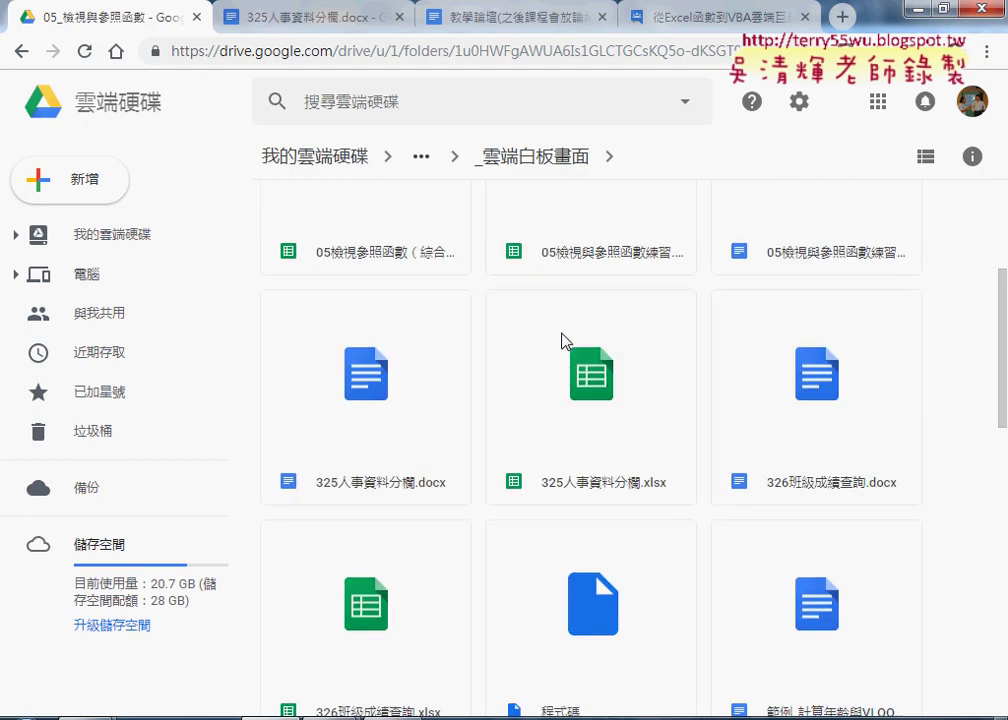
pyautogui.scroll(-1, 520, 341)
pyautogui.scroll(-3, 547, 405)
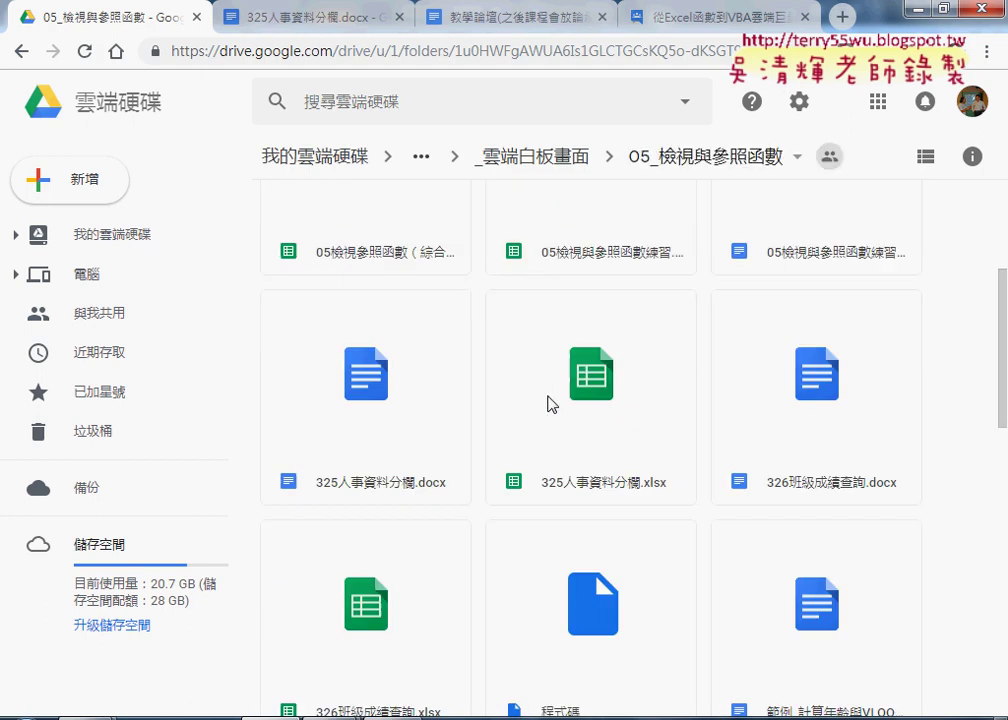
pyautogui.scroll(-1, 500, 385)
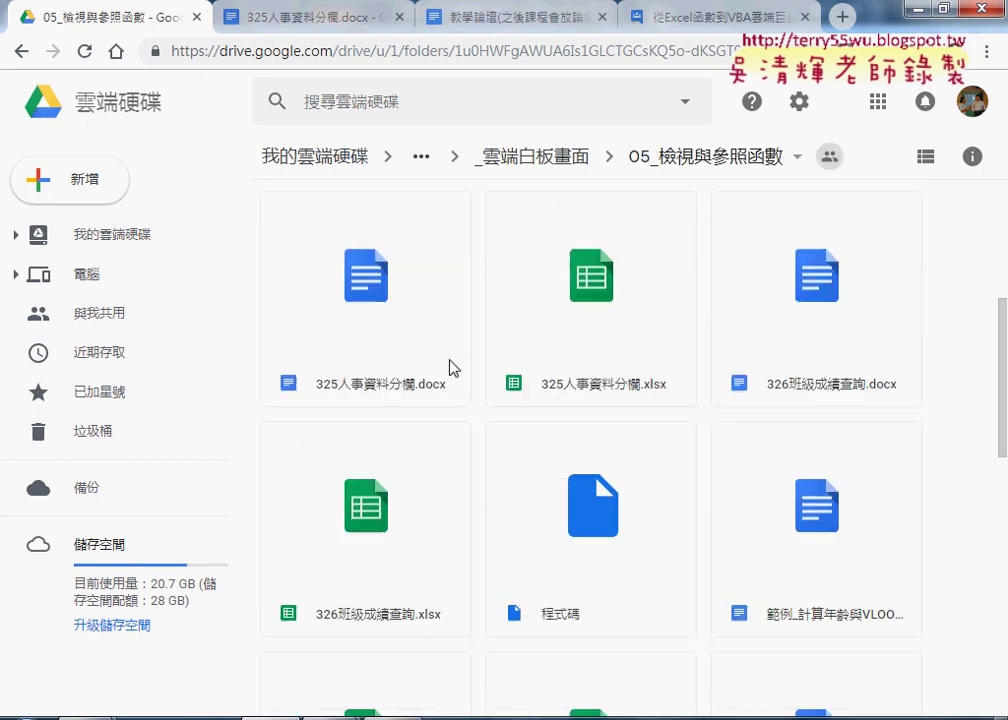
pyautogui.click(577, 324)
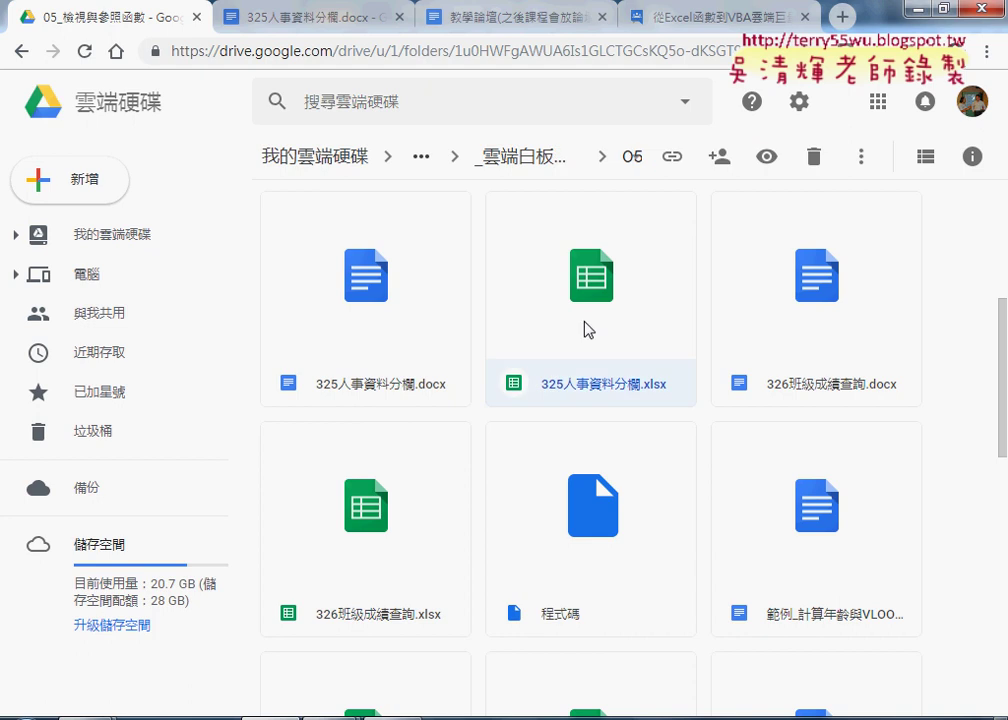
pyautogui.click(370, 307)
# - Open the notes document, close the duplicate tab, and scroll through the formula notes
pyautogui.doubleClick(378, 295)
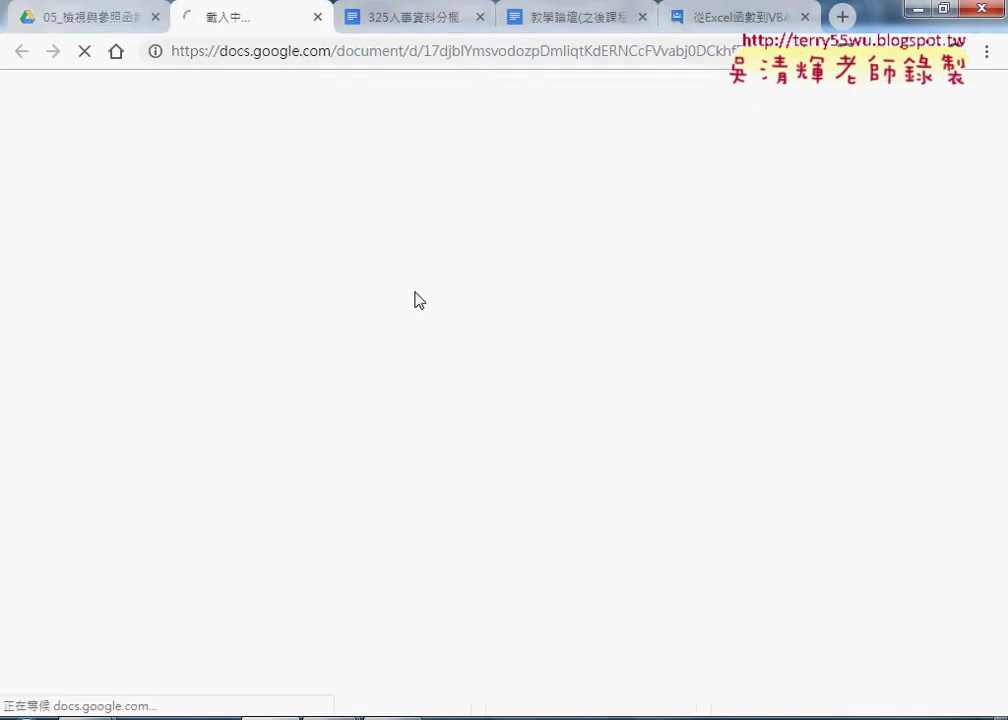
pyautogui.click(452, 17)
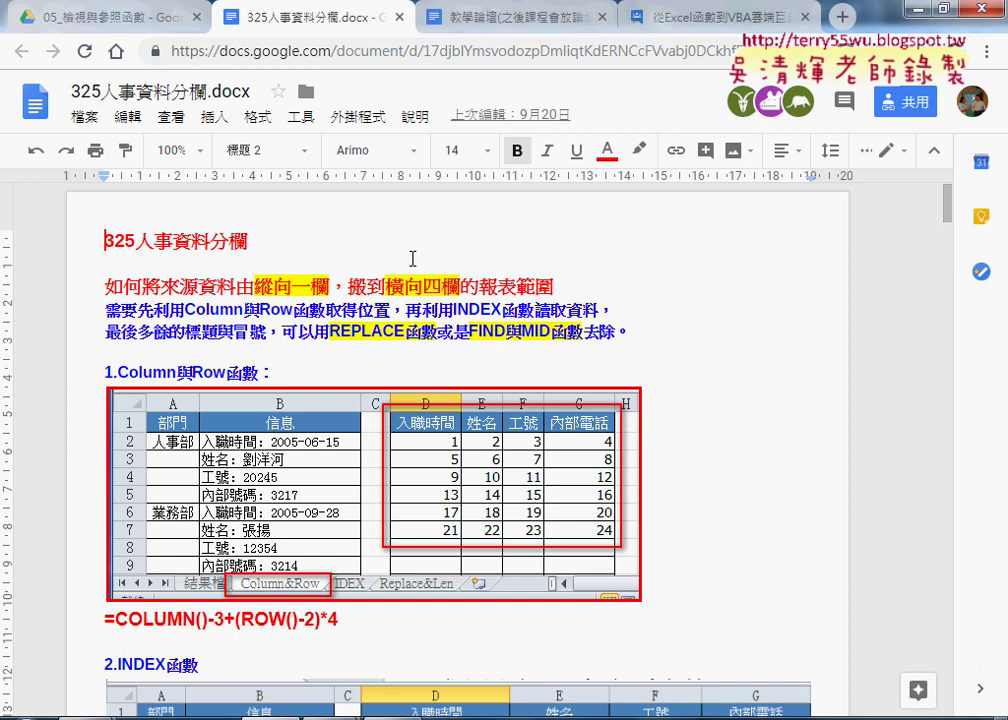
pyautogui.scroll(-1, 412, 258)
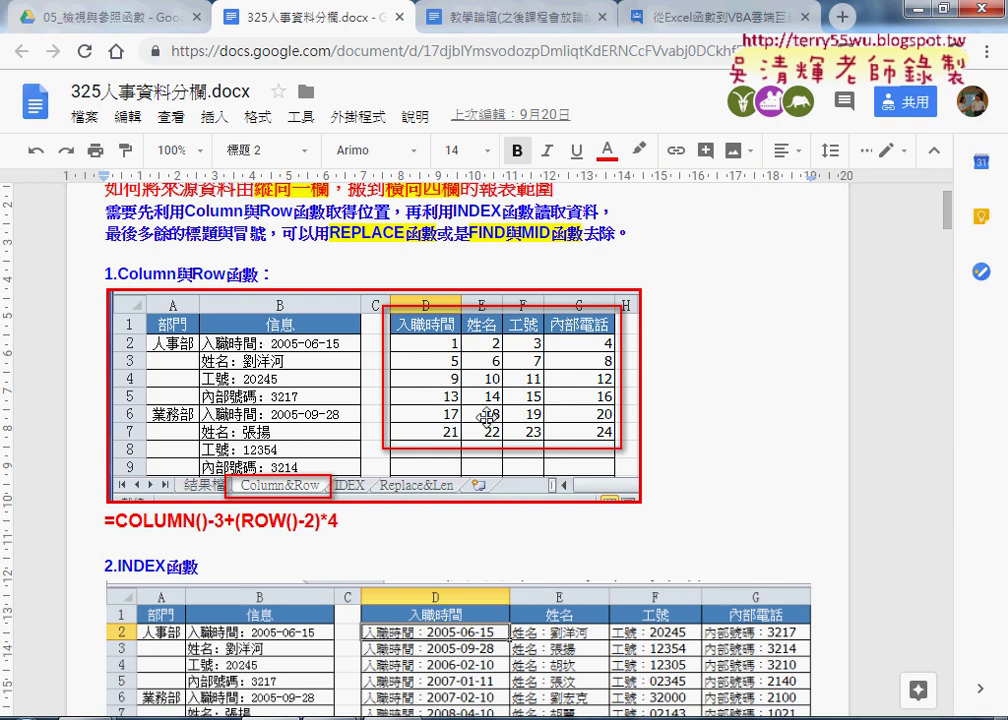
pyautogui.scroll(-1, 486, 416)
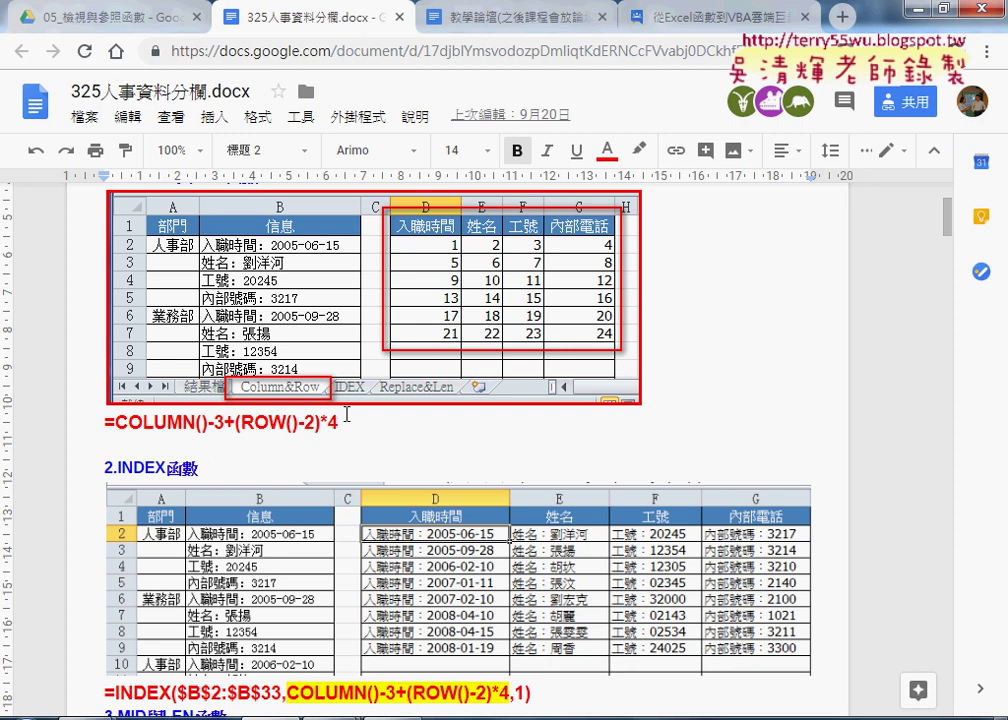
# - Highlight COLUMN()-3+(ROW()-2)*4 in the INDEX formula line
pyautogui.click(150, 422)
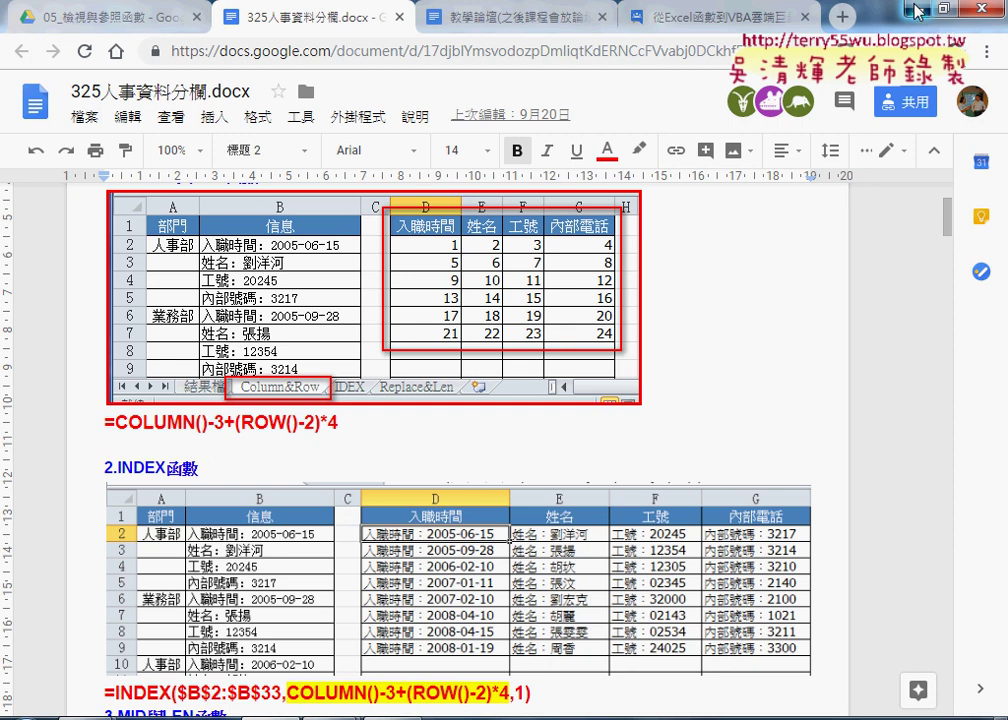
pyautogui.scroll(-1, 313, 360)
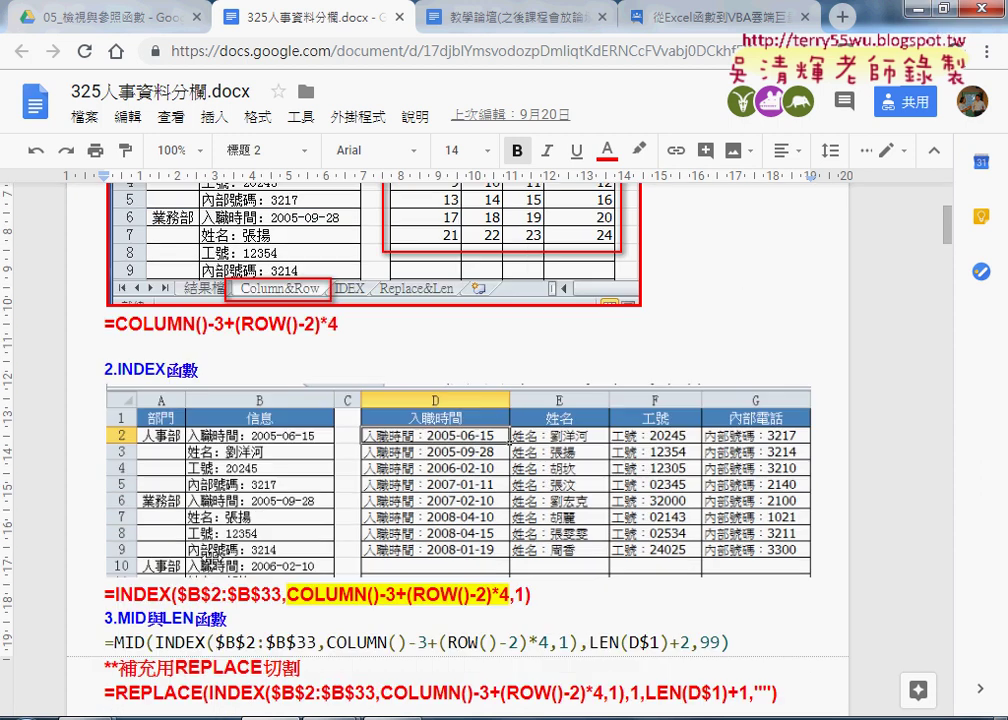
pyautogui.moveTo(286, 594); pyautogui.dragTo(507, 594)
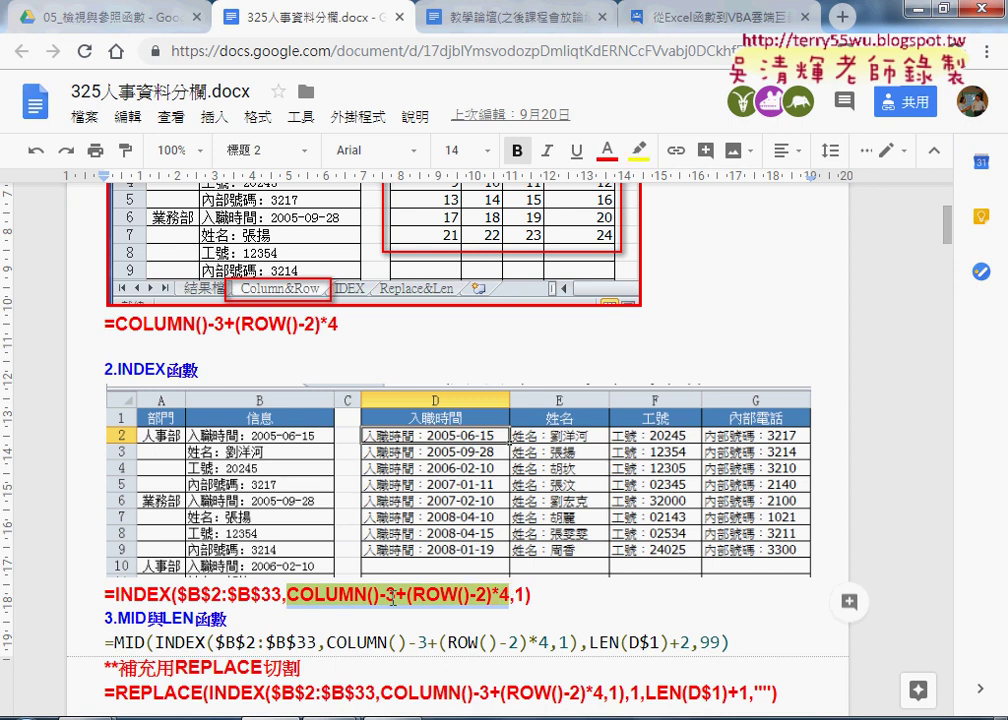
# - Switch to the Excel workbook and clear the old entries in D2 and E2
pyautogui.hotkey('alt', 'Tab')
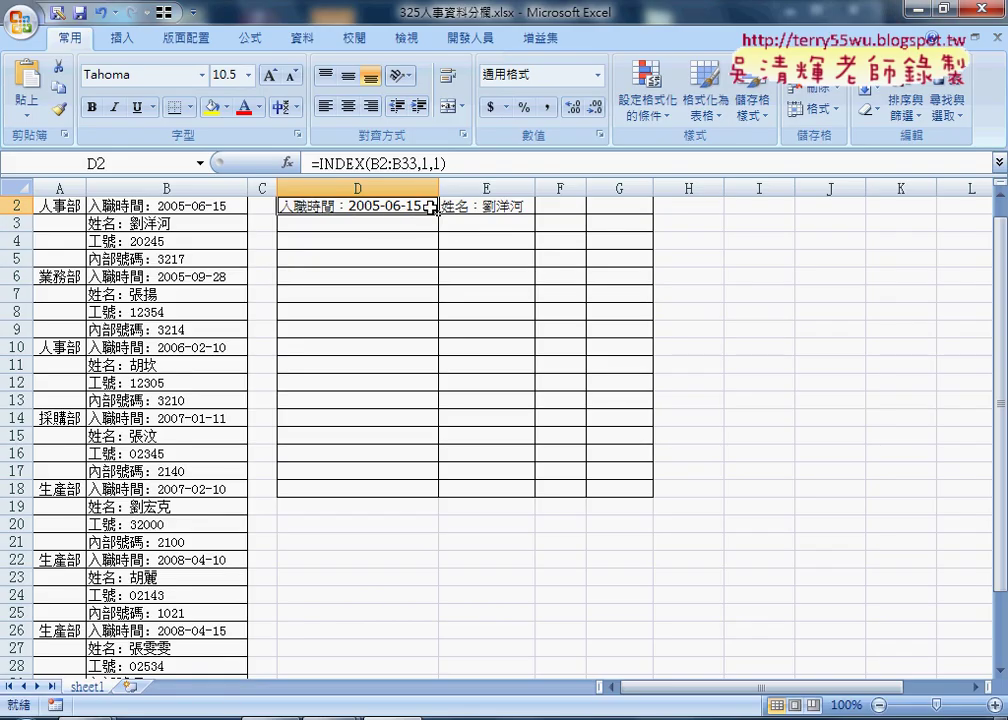
pyautogui.press('Delete')
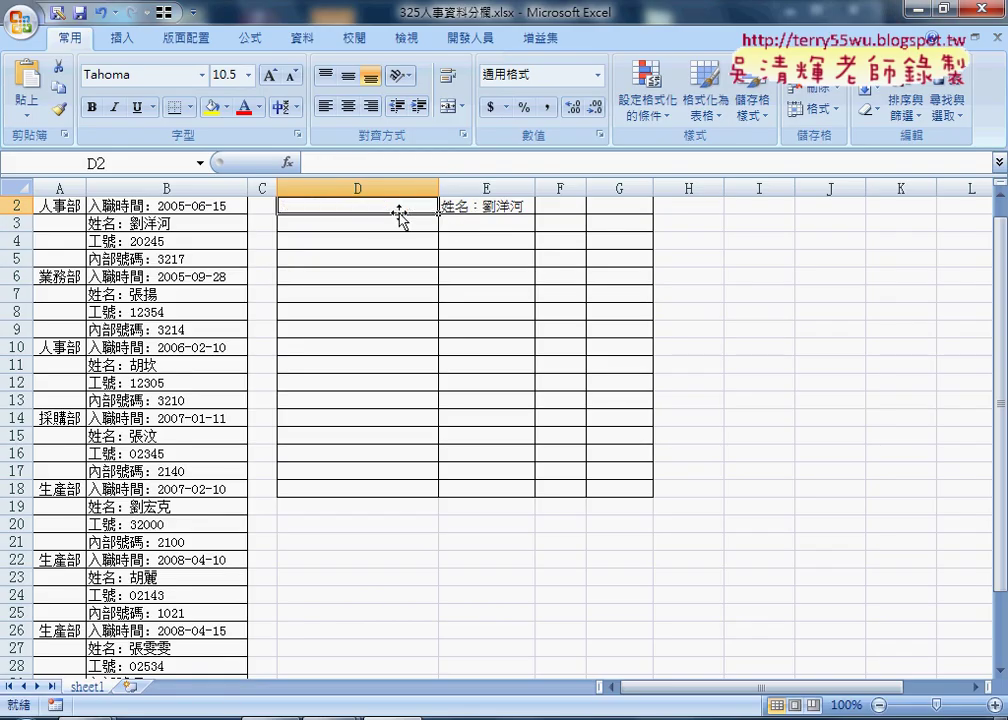
pyautogui.press('Right')
pyautogui.press('Delete')
pyautogui.scroll(1, 399, 212)
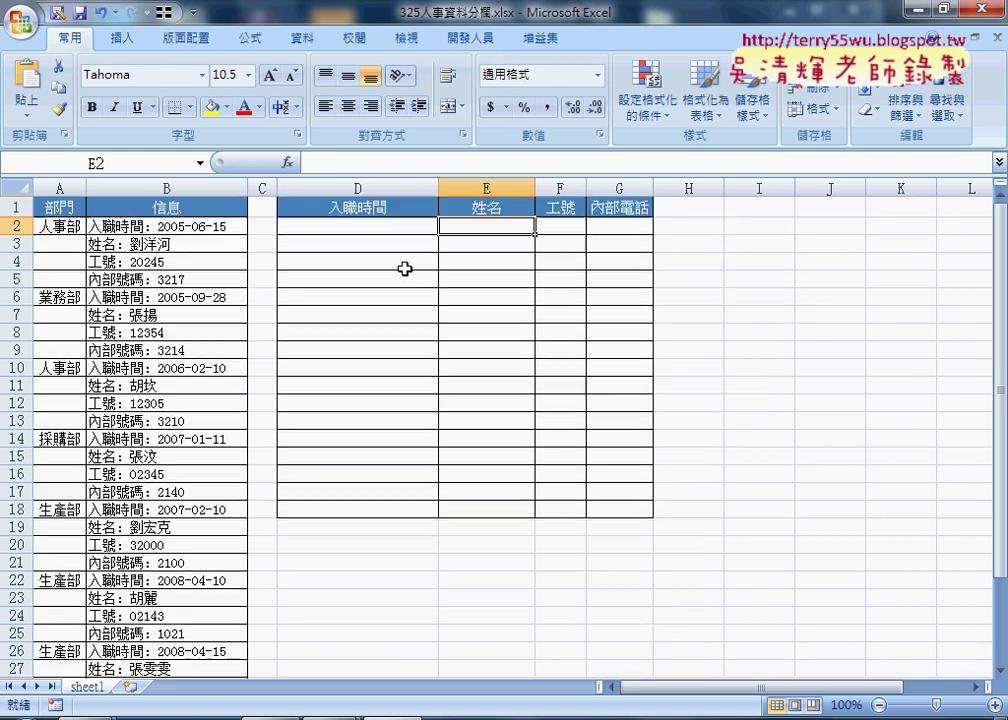
# - Insert =COLUMN() in D2 and fill it across D2:G8, returning 4 to 7 per row
pyautogui.click(358, 226)
pyautogui.click(287, 162)
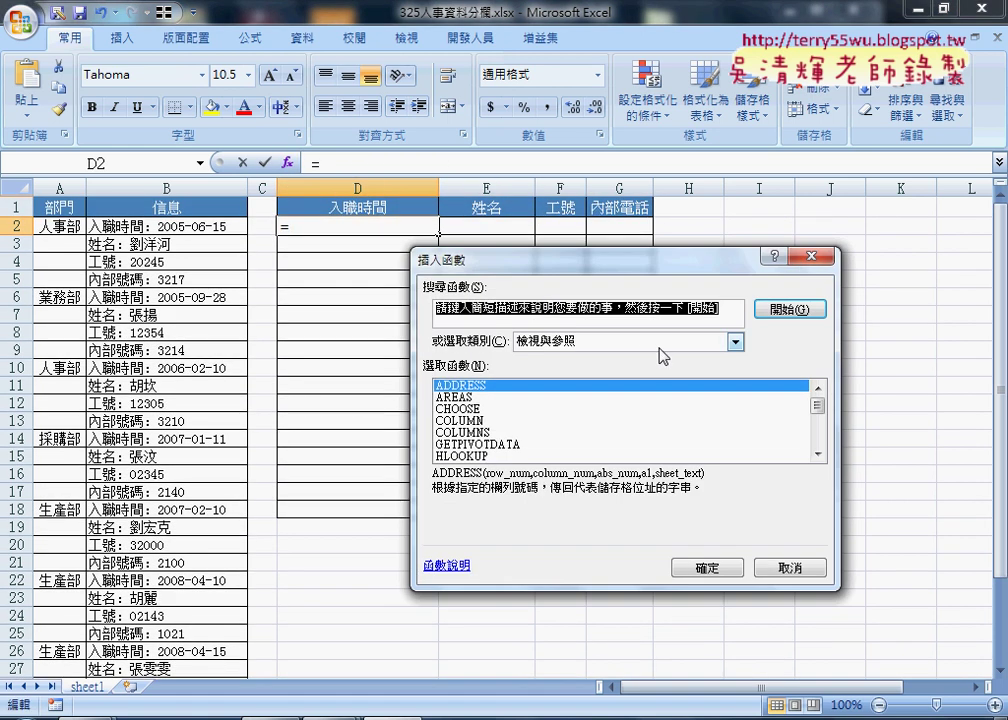
pyautogui.click(520, 421)
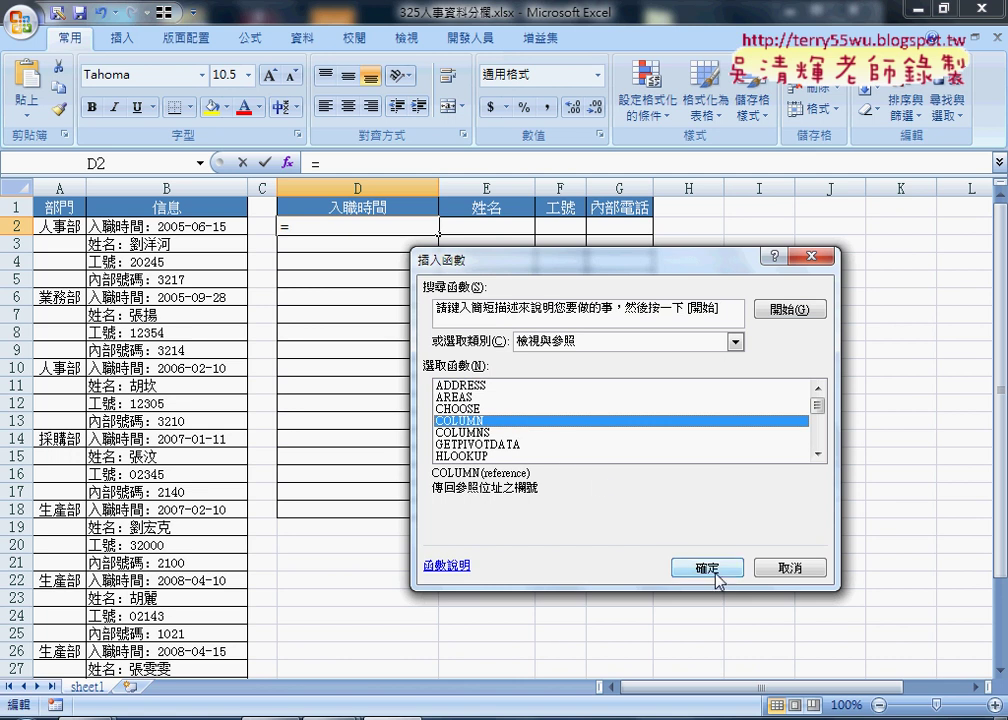
pyautogui.click(711, 570)
pyautogui.click(761, 507)
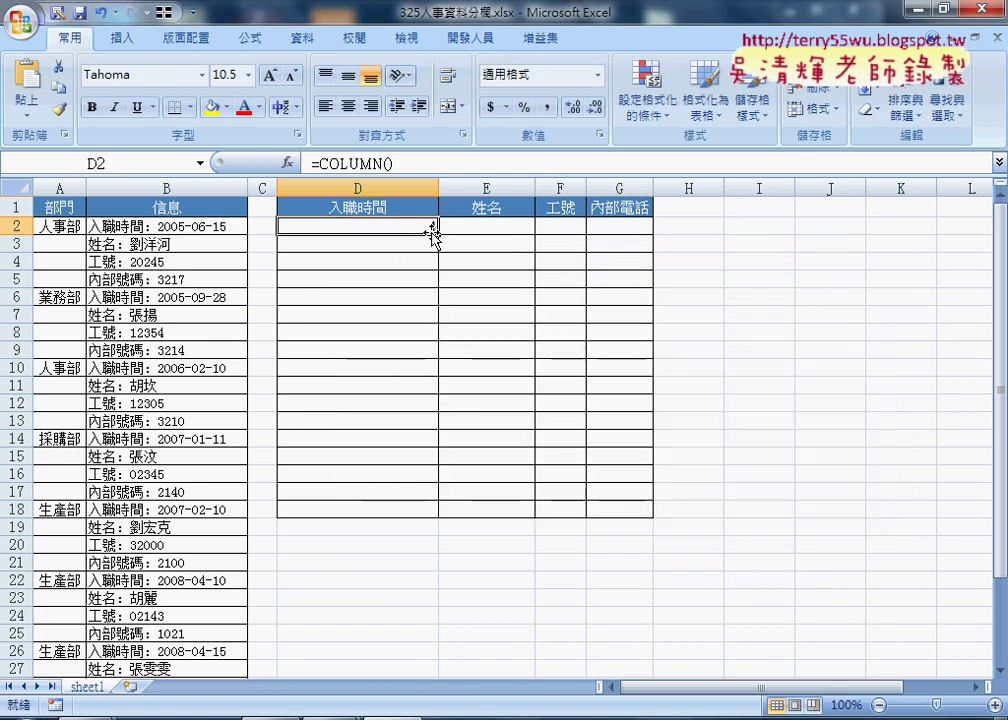
pyautogui.moveTo(438, 234)
pyautogui.mouseDown()
pyautogui.moveTo(646, 228)
pyautogui.moveTo(655, 338)
pyautogui.mouseUp()
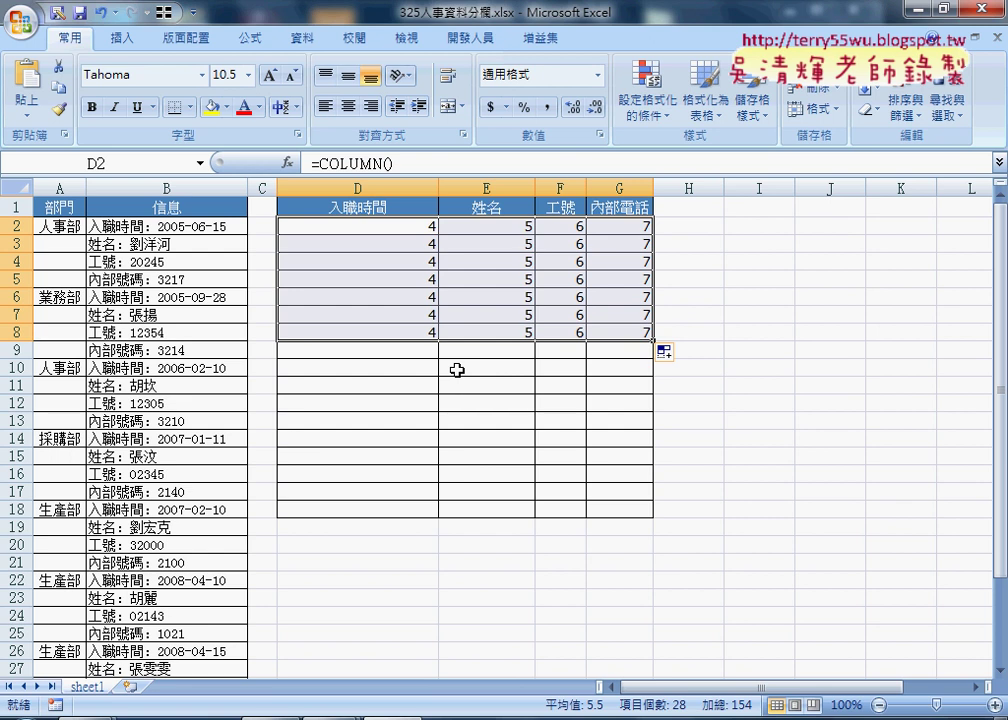
pyautogui.click(416, 229)
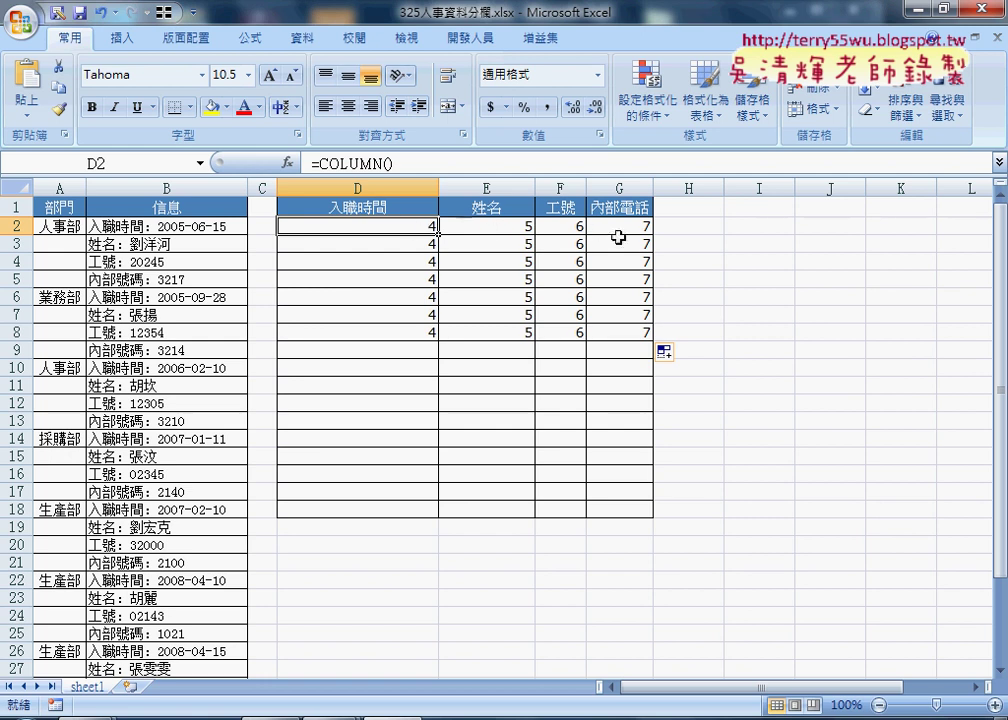
pyautogui.click(445, 164)
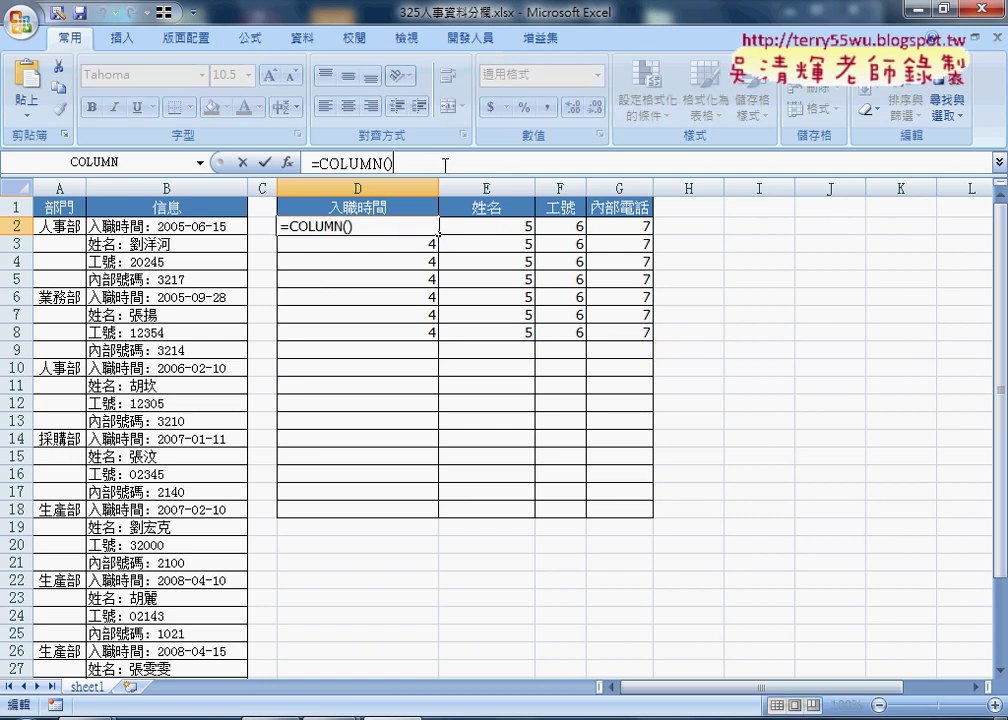
pyautogui.write('-3')
pyautogui.click(265, 162)
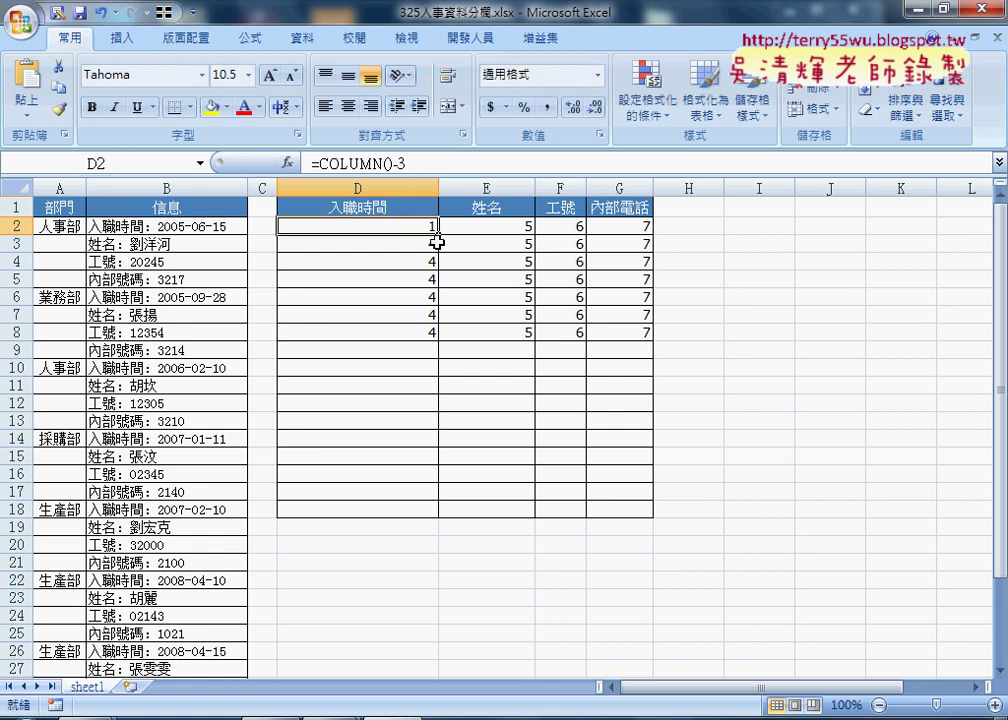
pyautogui.moveTo(438, 235)
pyautogui.mouseDown()
pyautogui.moveTo(651, 231)
pyautogui.moveTo(650, 334)
pyautogui.mouseUp()
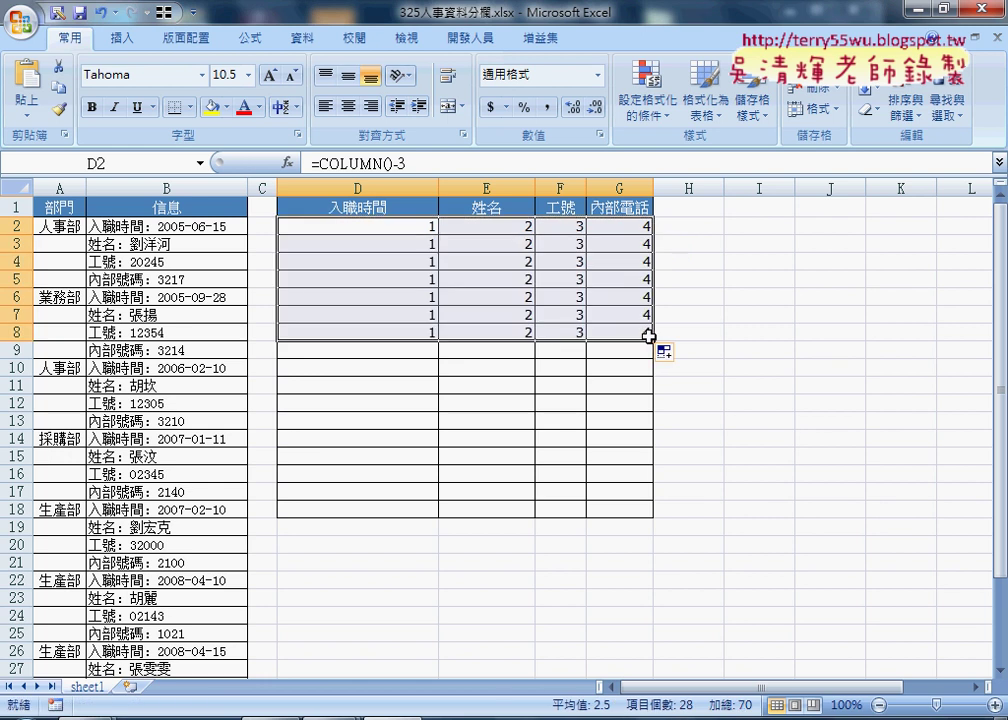
pyautogui.click(428, 226)
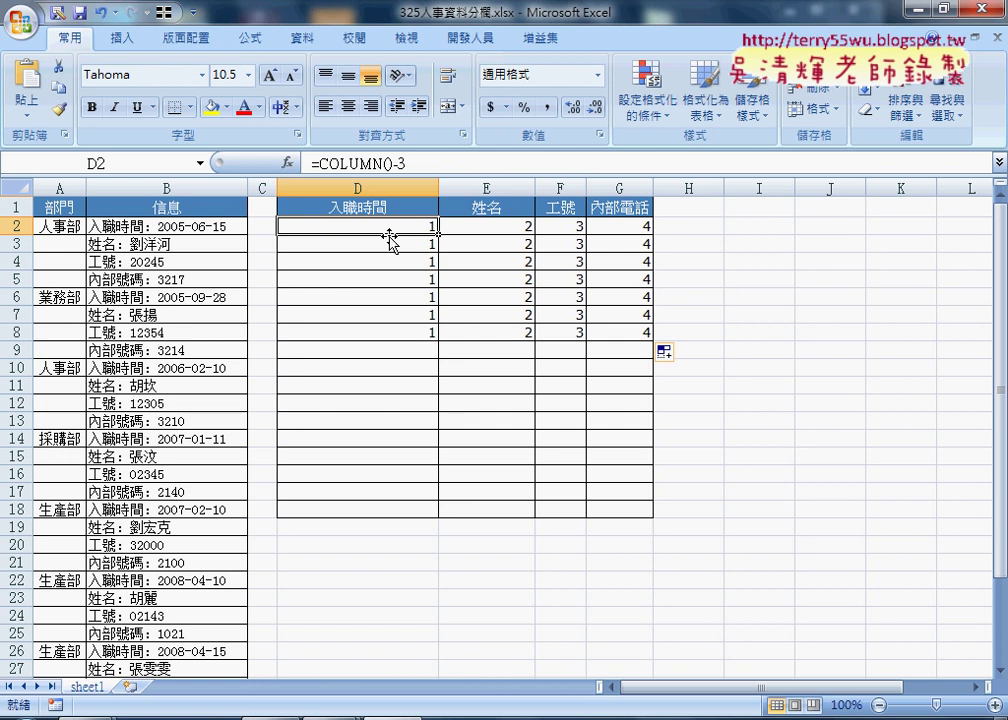
pyautogui.click(424, 244)
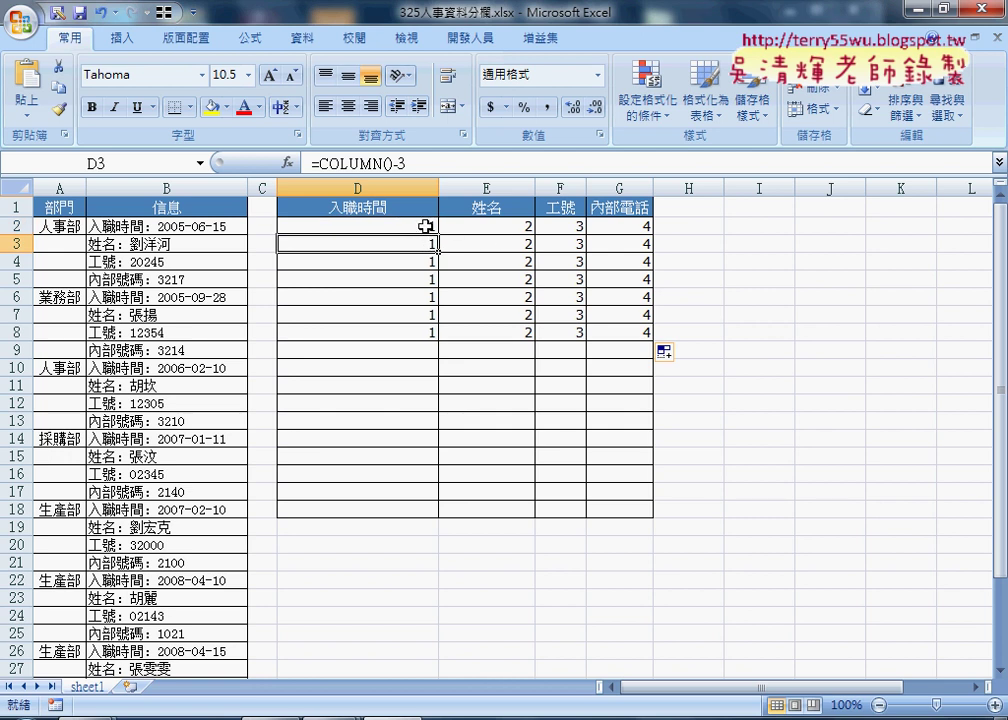
pyautogui.moveTo(416, 227); pyautogui.dragTo(612, 226)
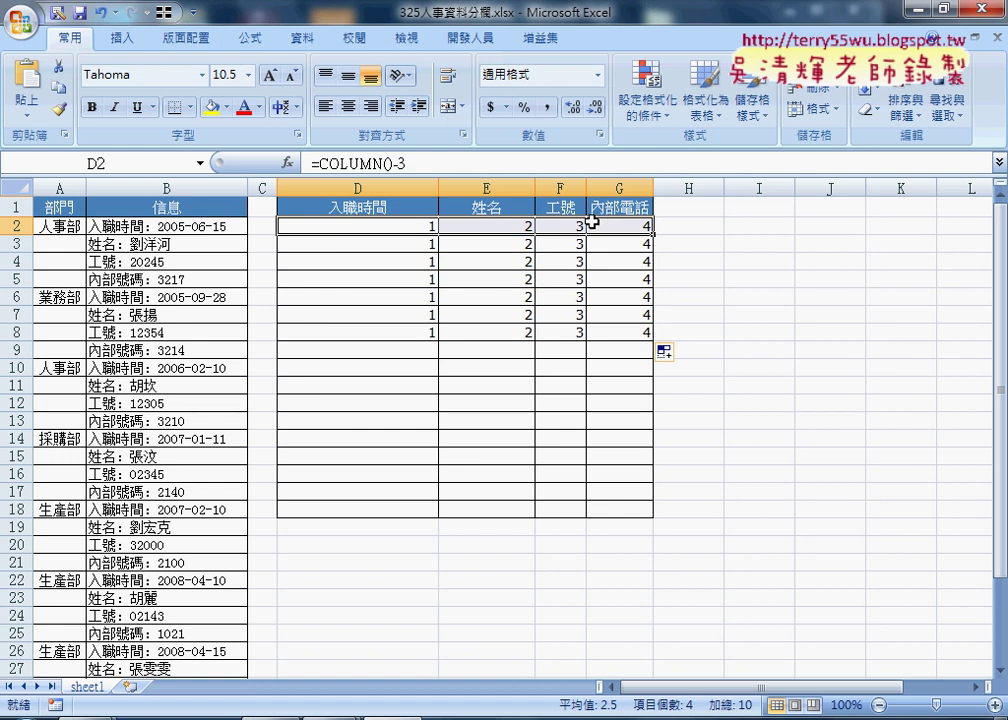
pyautogui.click(420, 246)
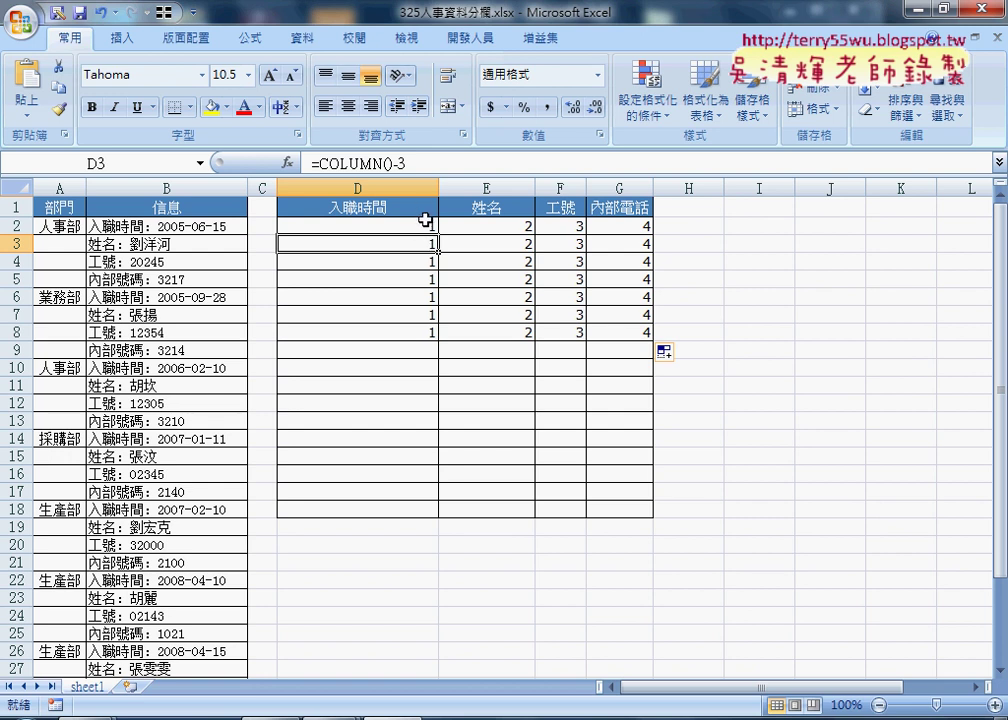
pyautogui.click(420, 230)
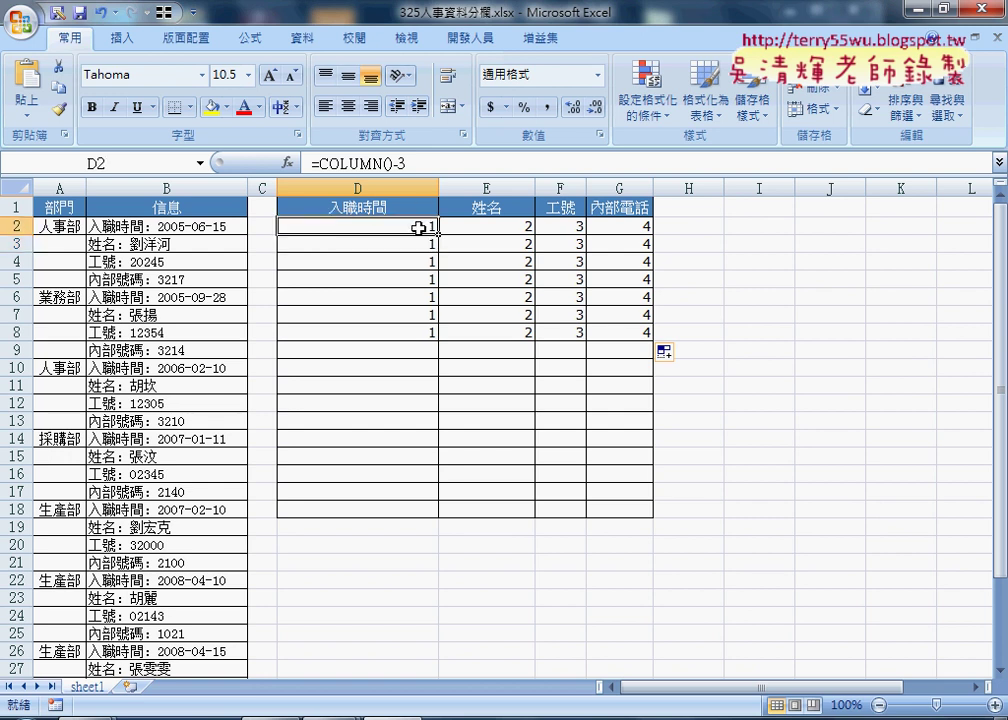
# - Change D2 to =COLUMN()-3+(ROW()-2)*4 and fill it across to G2
pyautogui.click(427, 163)
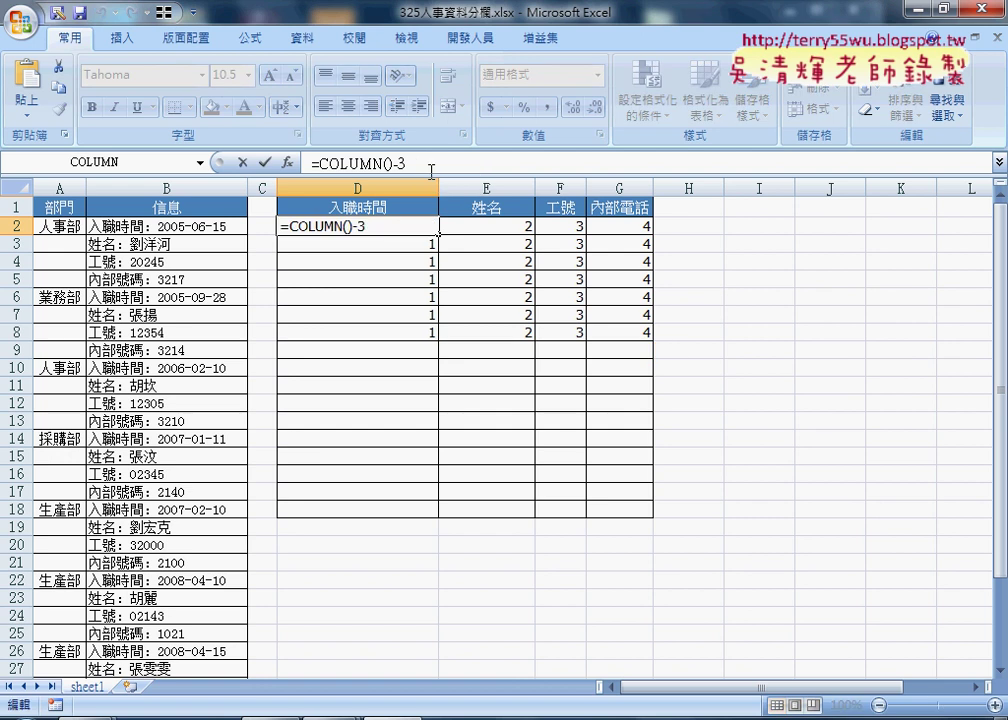
pyautogui.write('+')
pyautogui.write('row')
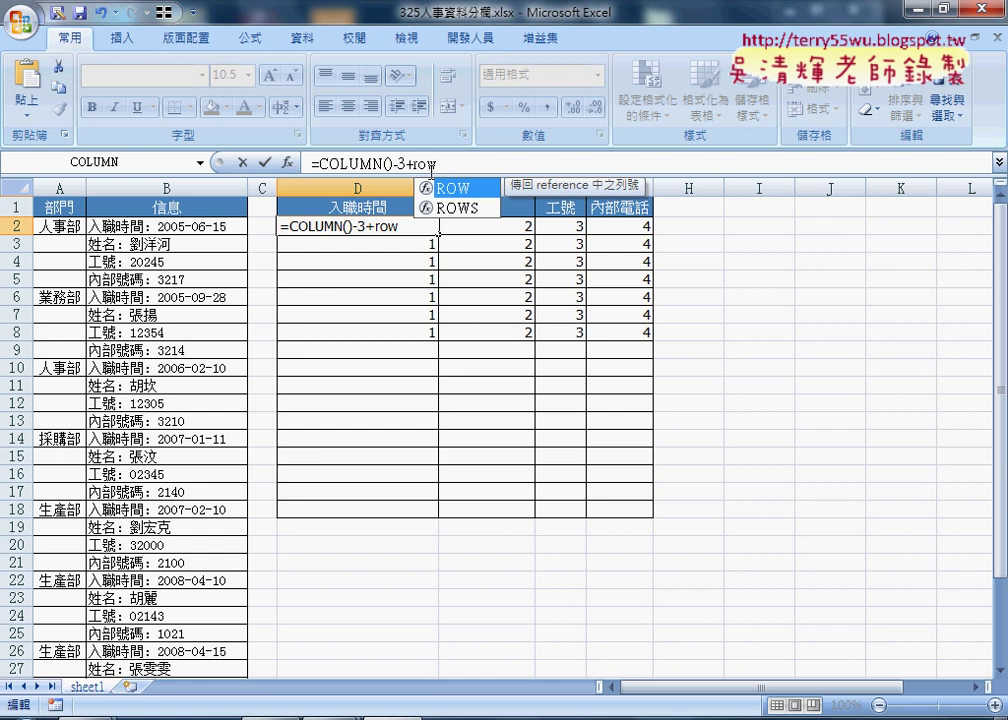
pyautogui.write('()')
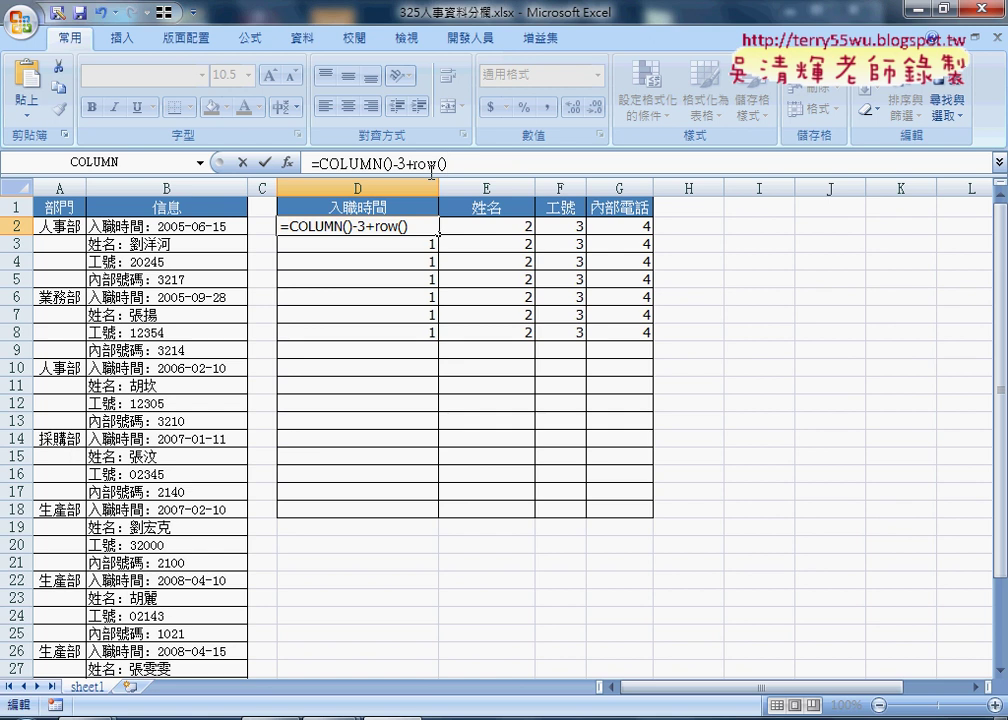
pyautogui.write('-')
pyautogui.write('2')
pyautogui.write('(')
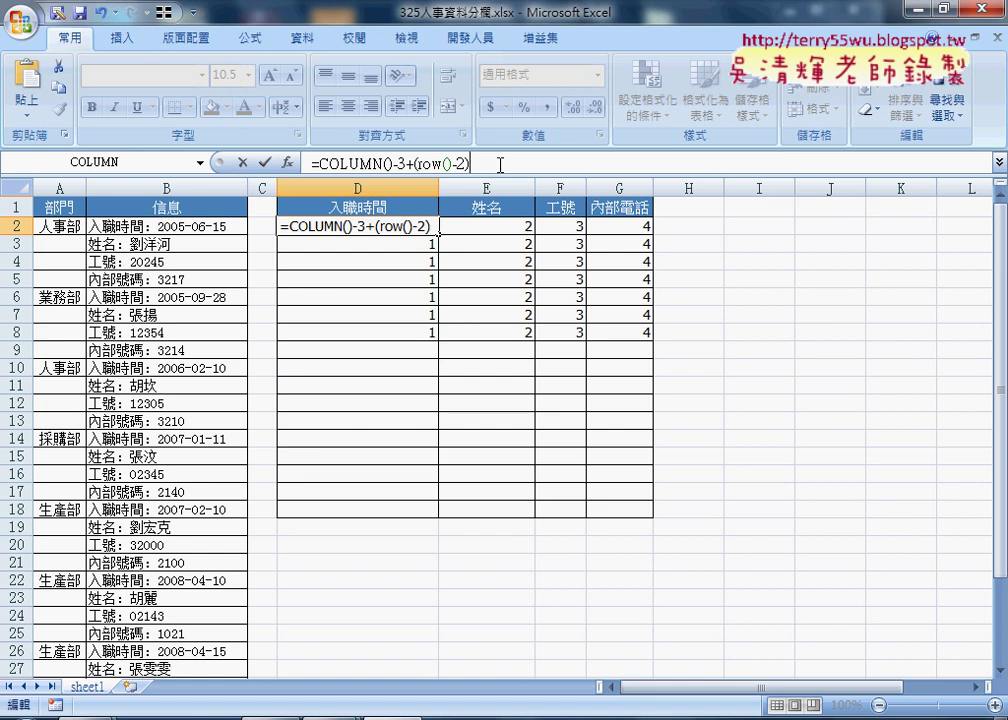
pyautogui.write('*4')
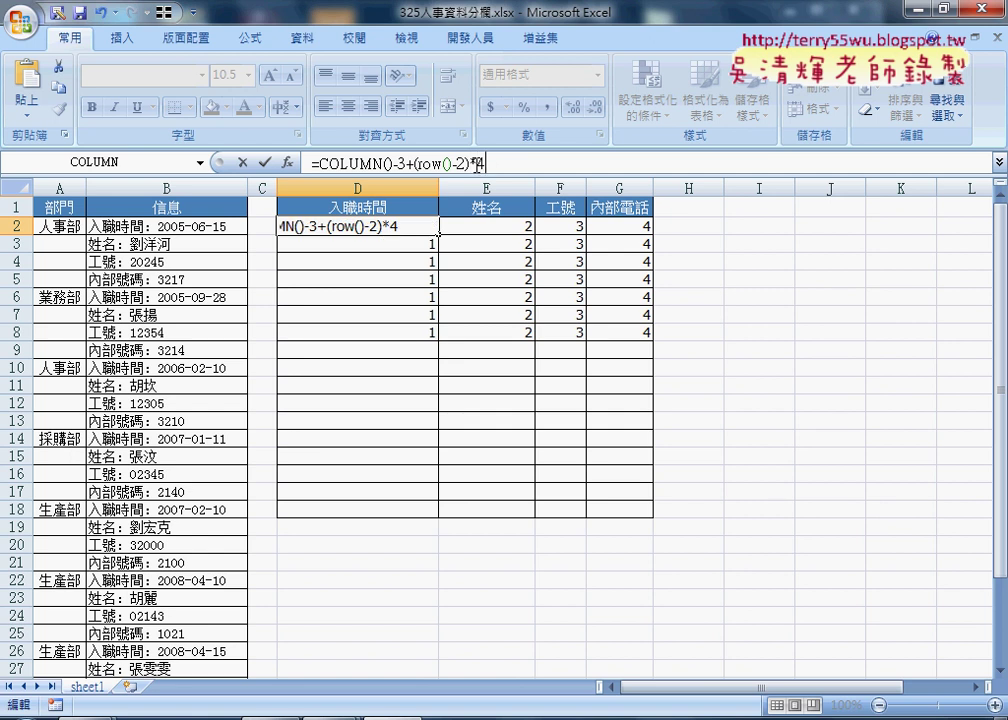
pyautogui.moveTo(470, 163); pyautogui.dragTo(419, 163)
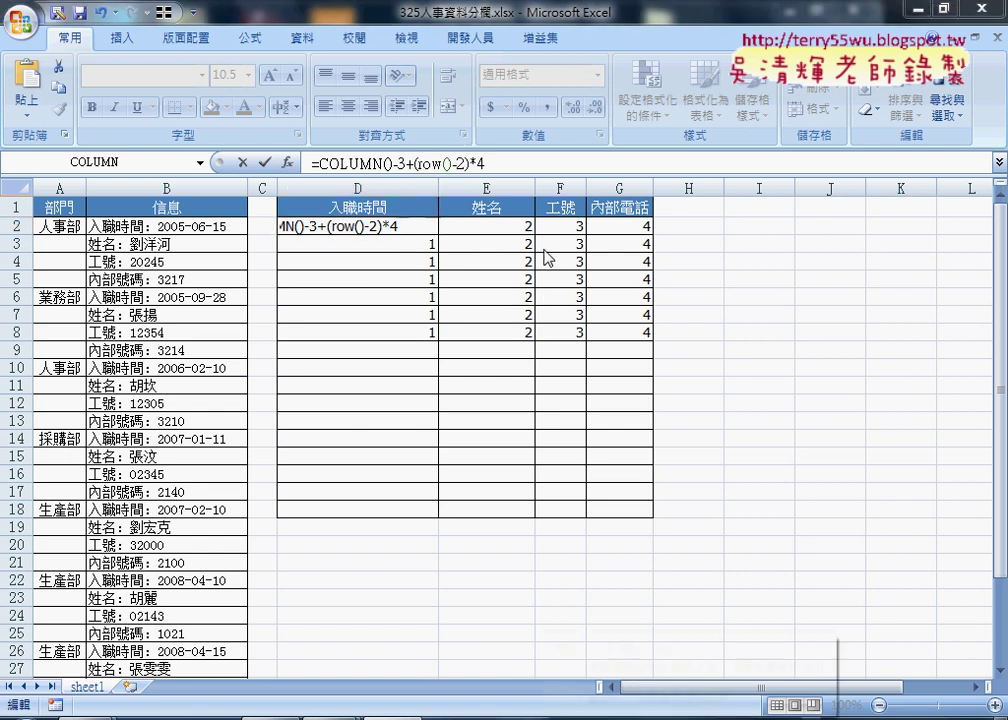
pyautogui.click(417, 162)
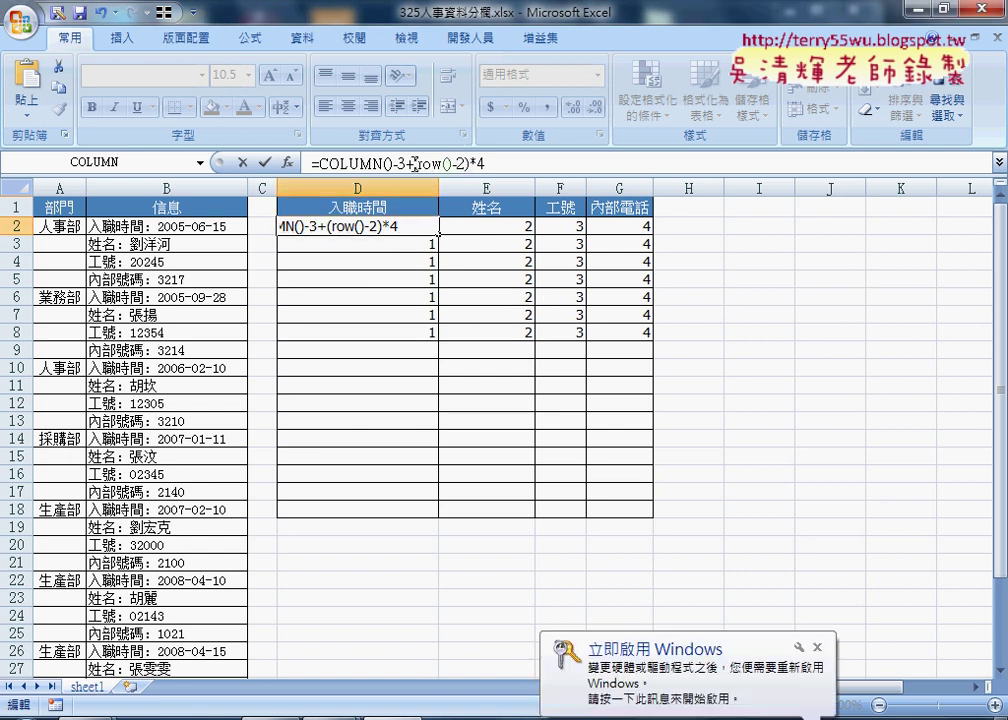
pyautogui.moveTo(414, 162); pyautogui.dragTo(521, 162)
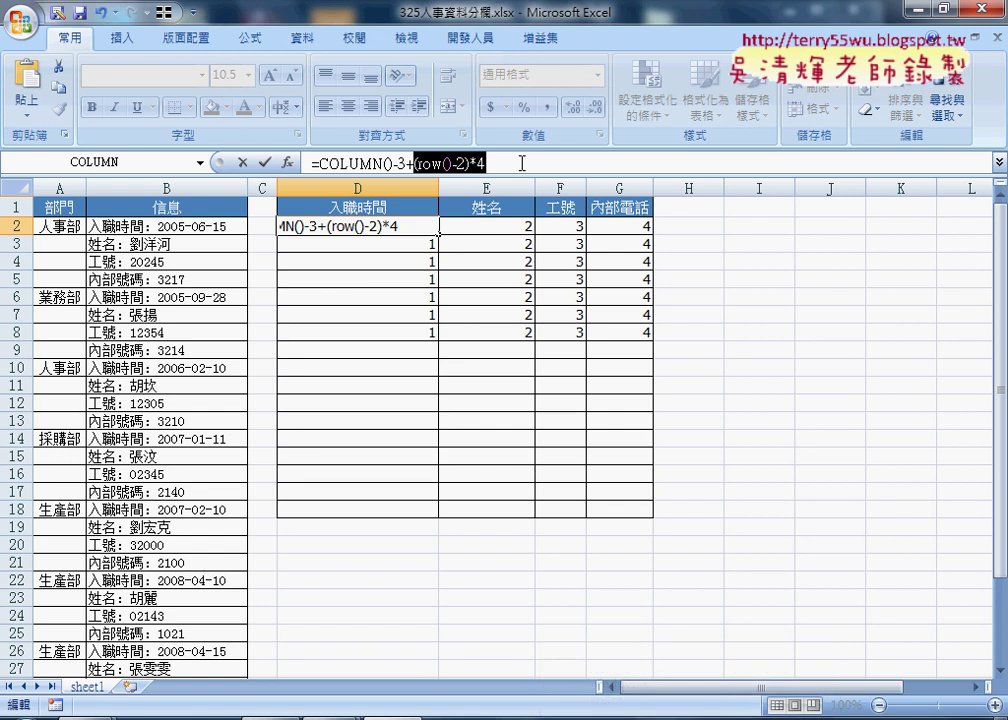
pyautogui.click(265, 162)
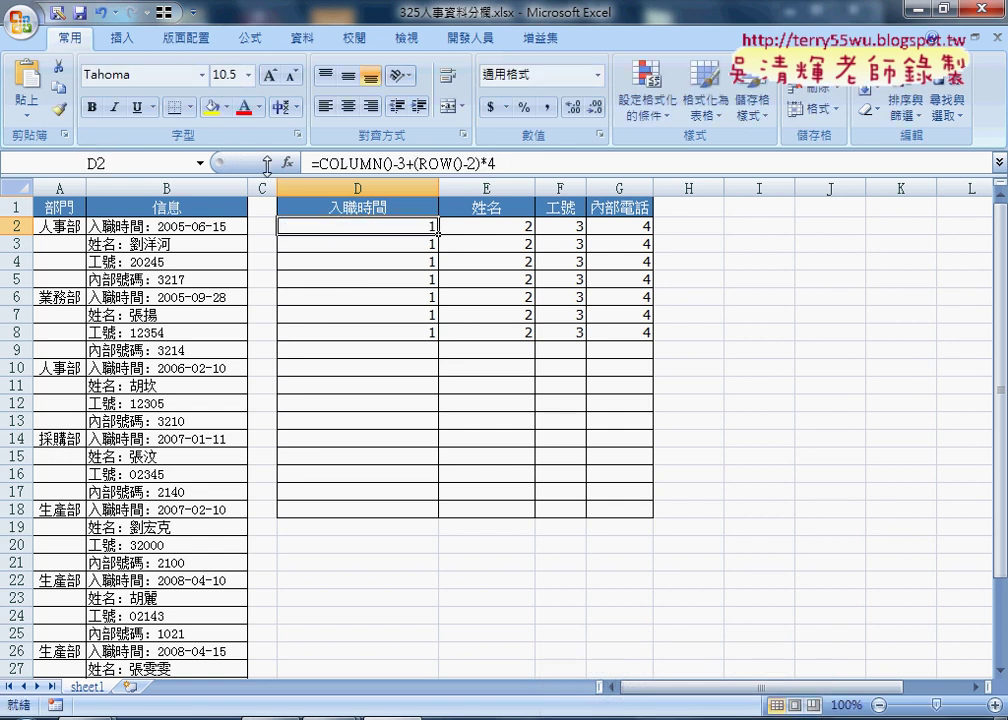
pyautogui.moveTo(441, 236)
pyautogui.mouseDown()
pyautogui.moveTo(648, 242)
pyautogui.moveTo(653, 358)
pyautogui.mouseUp()
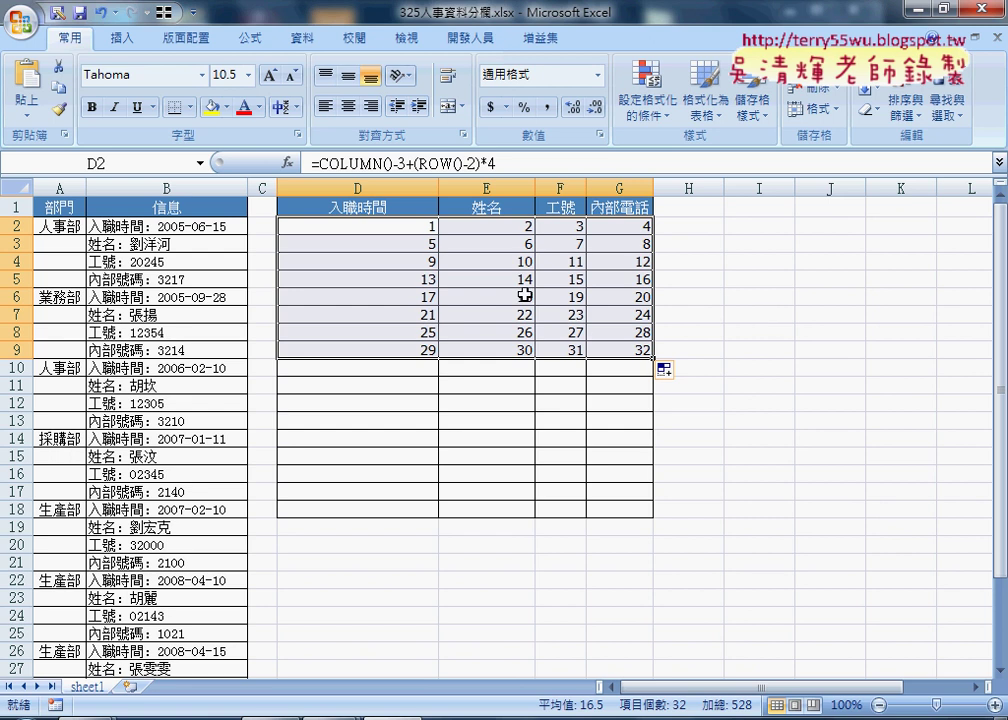
# - Fill the row-2 numbering formulas down to row 9, giving 1 to 32 in D2:G9
pyautogui.click(408, 230)
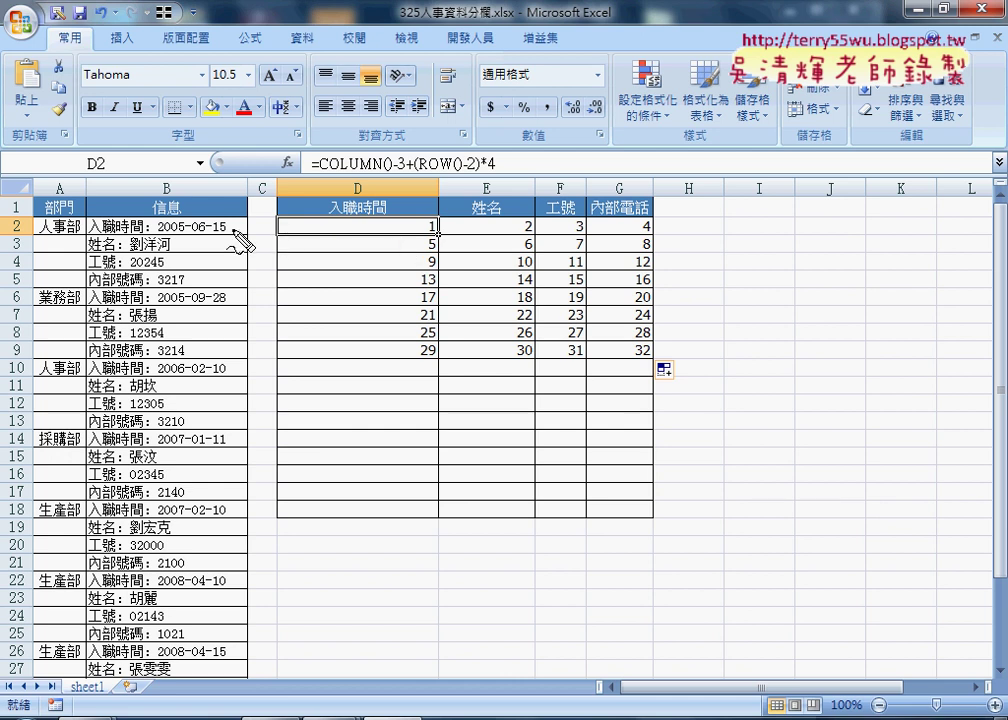
pyautogui.moveTo(85, 216)
pyautogui.mouseDown()
pyautogui.moveTo(237, 211)
pyautogui.moveTo(230, 247)
pyautogui.moveTo(209, 268)
pyautogui.moveTo(236, 296)
pyautogui.moveTo(245, 383)
pyautogui.mouseUp()
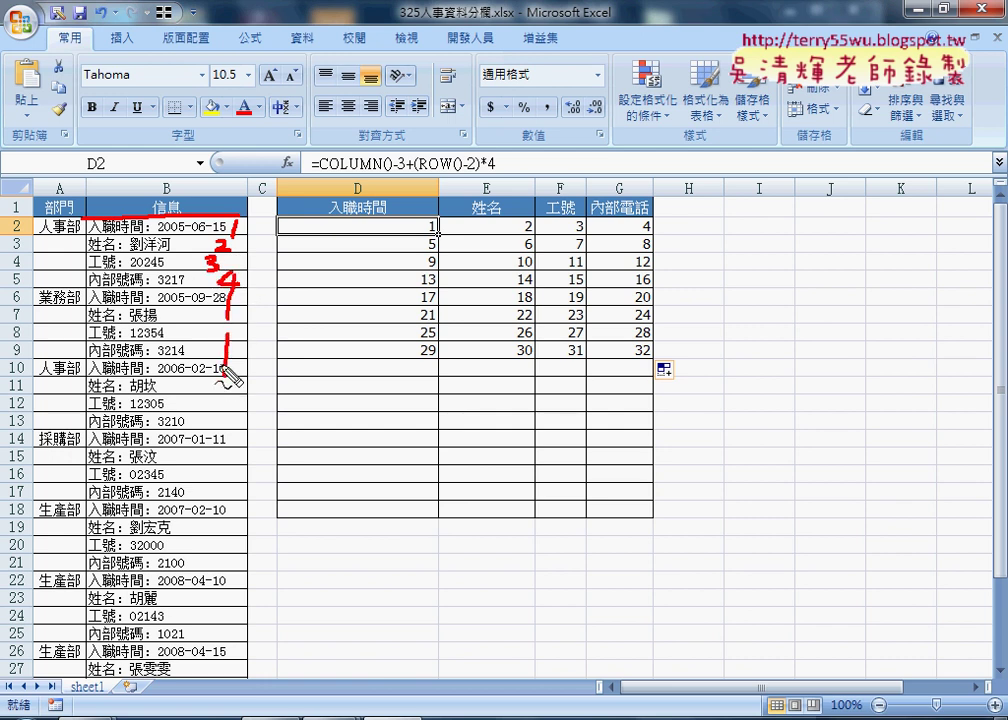
pyautogui.moveTo(214, 526)
pyautogui.mouseDown()
pyautogui.moveTo(219, 548)
pyautogui.moveTo(263, 542)
pyautogui.mouseUp()
pyautogui.moveTo(325, 172); pyautogui.dragTo(495, 168)
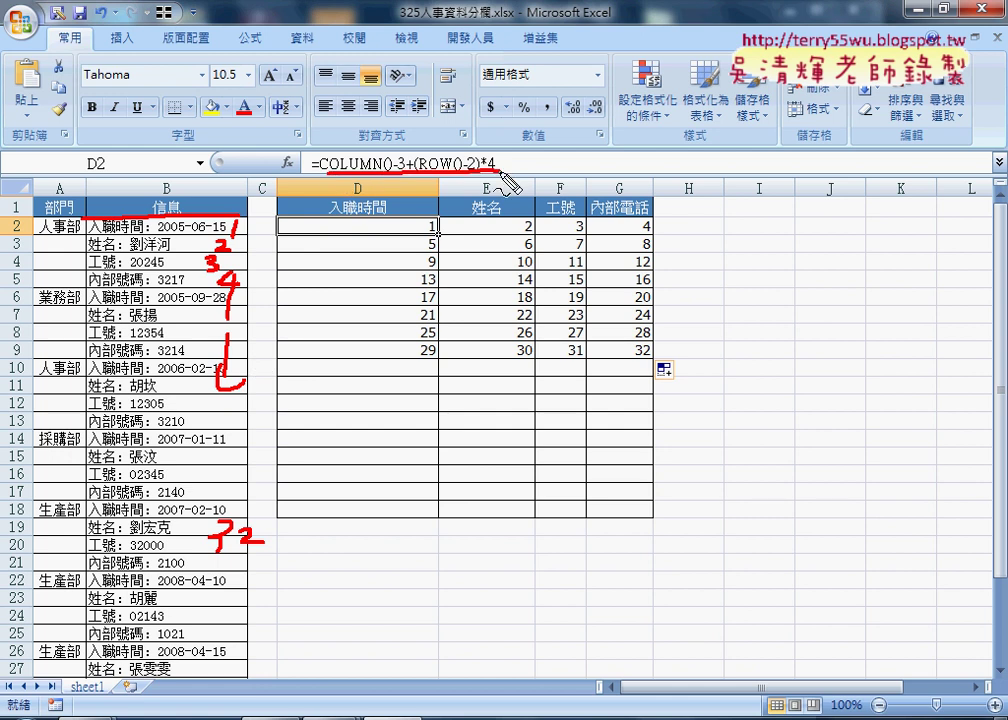
pyautogui.press('Escape')
# - Cut the whole numbering formula out of D2's formula bar
pyautogui.click(408, 226)
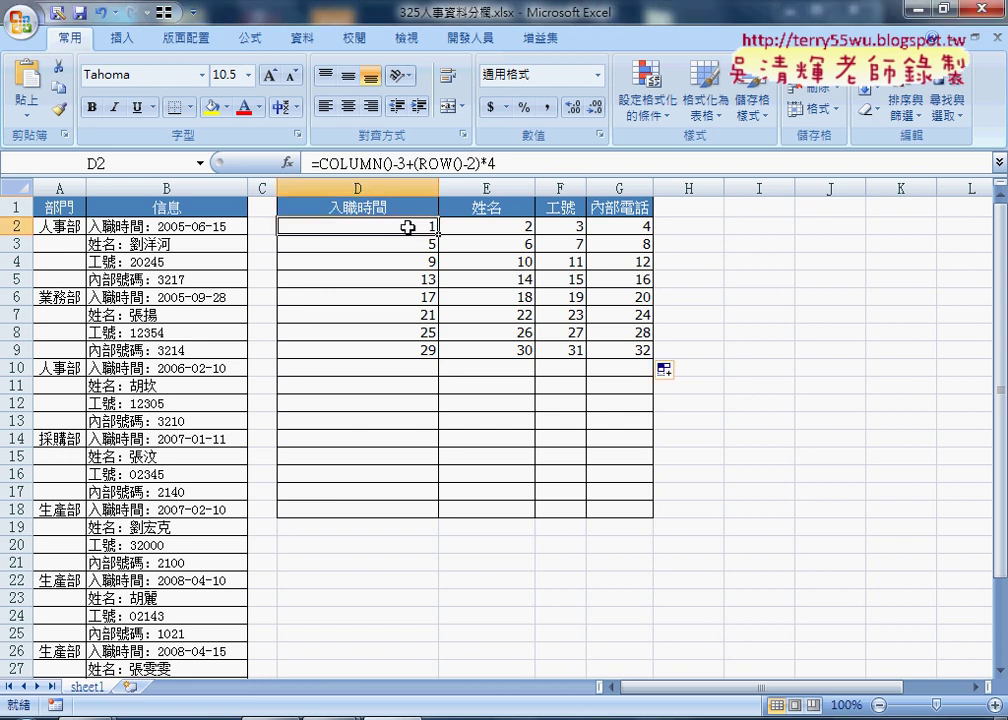
pyautogui.moveTo(312, 163); pyautogui.dragTo(496, 163)
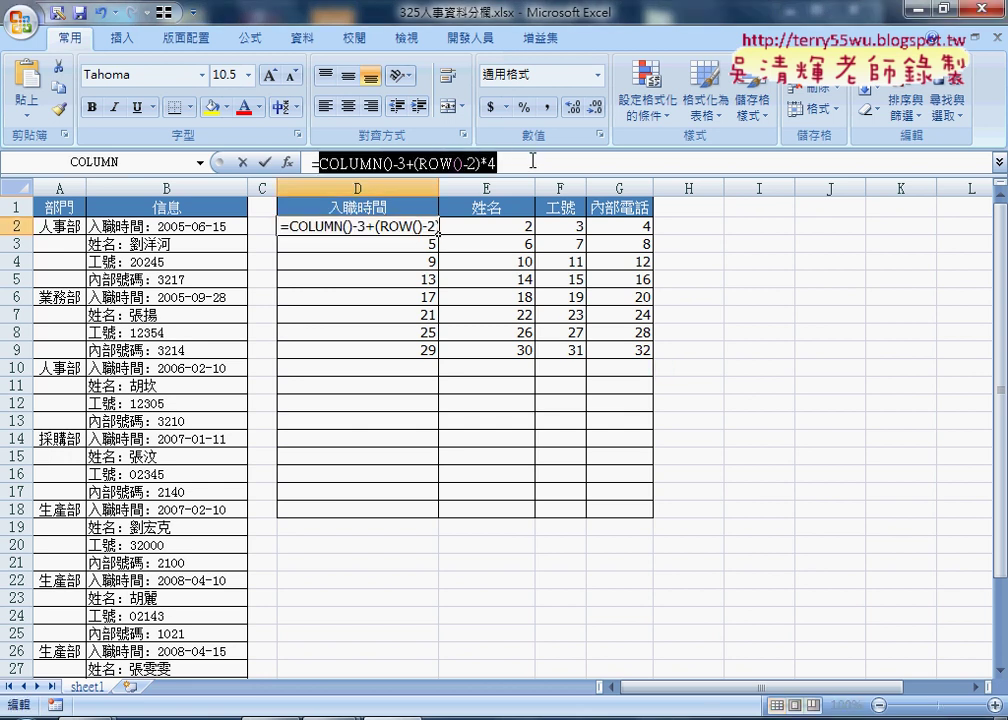
pyautogui.rightClick(461, 164)
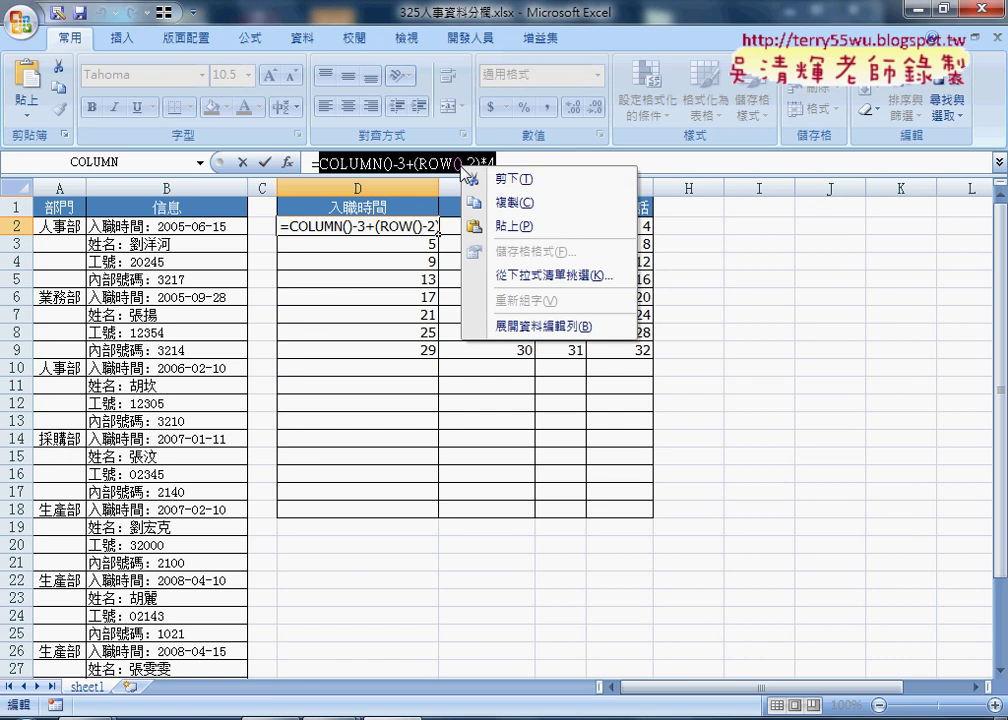
pyautogui.click(492, 178)
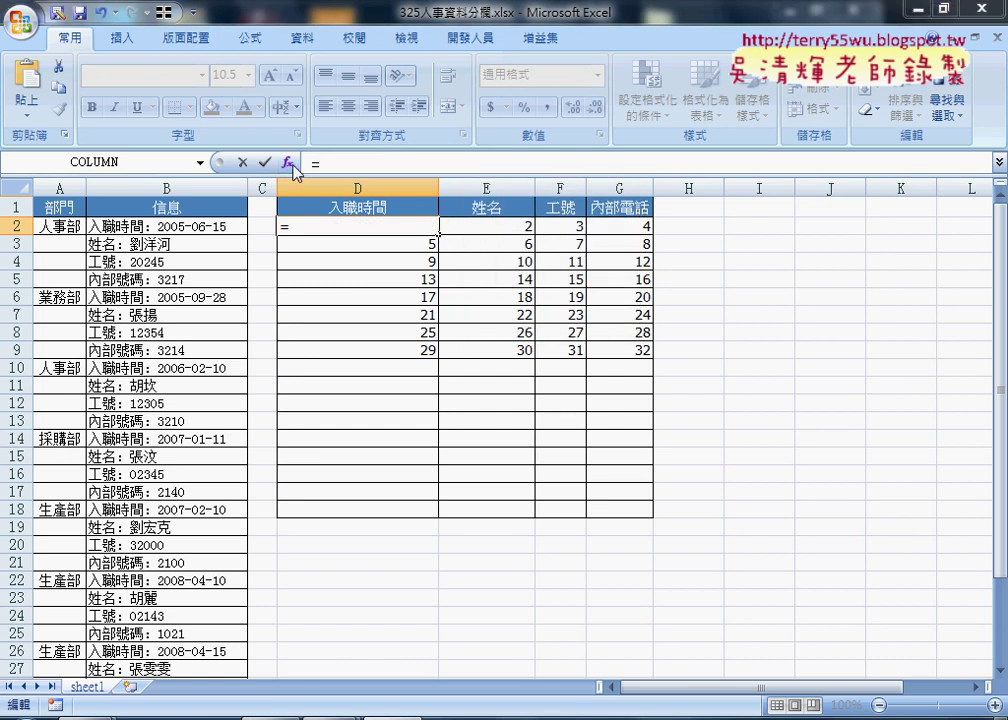
# - Insert the INDEX function in D2 using its array/row_num/column_num form
pyautogui.click(287, 162)
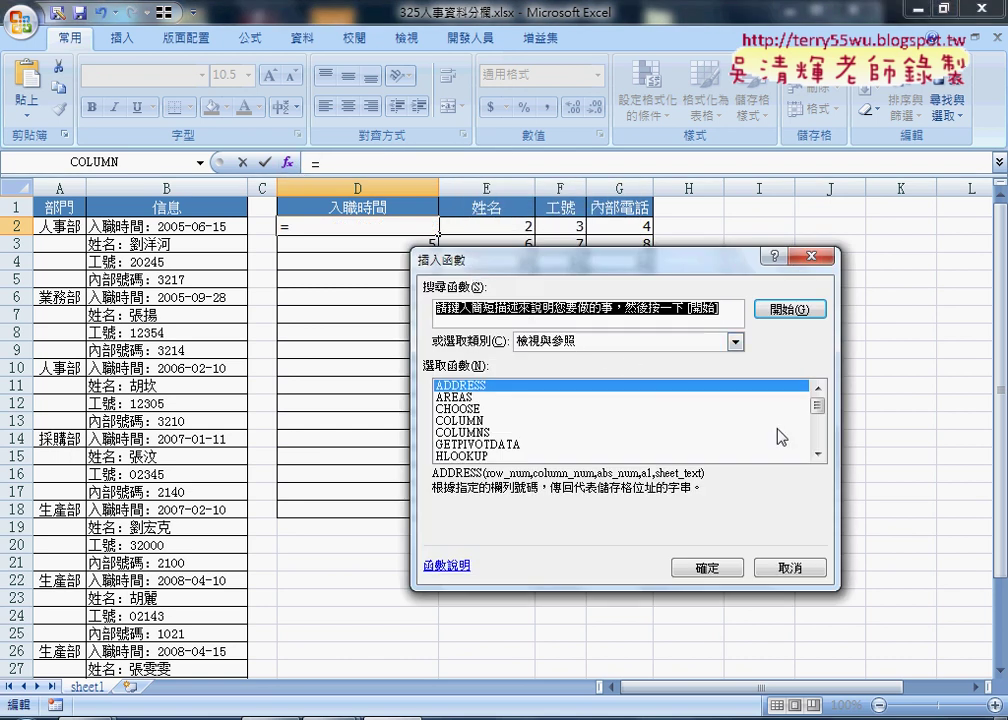
pyautogui.doubleClick(818, 455)
pyautogui.click(818, 455)
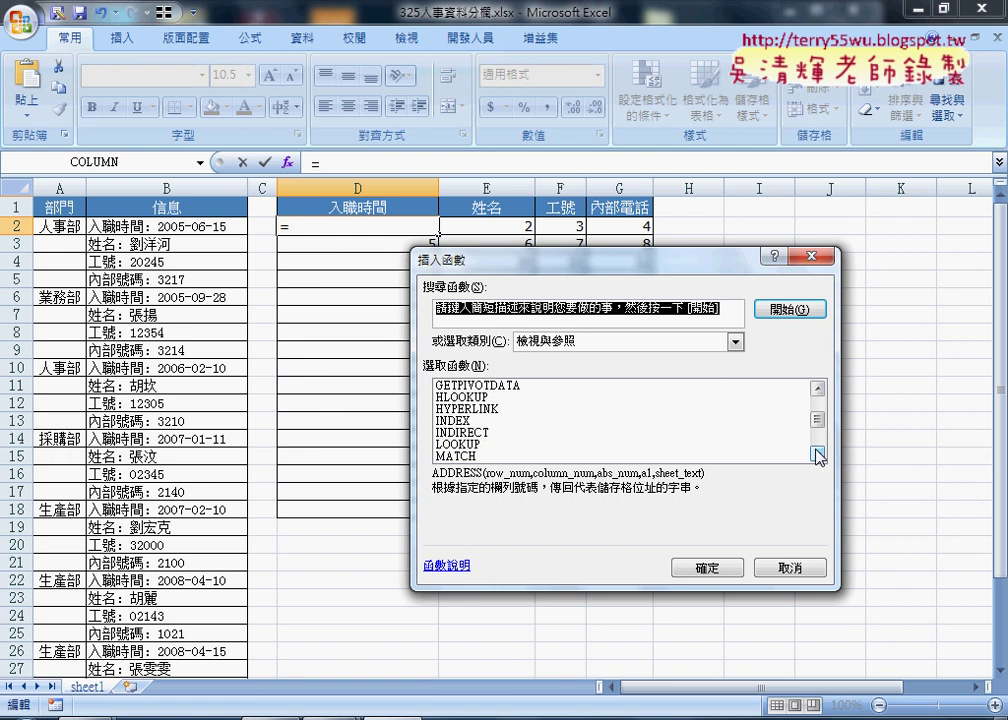
pyautogui.doubleClick(450, 421)
pyautogui.press('Return')
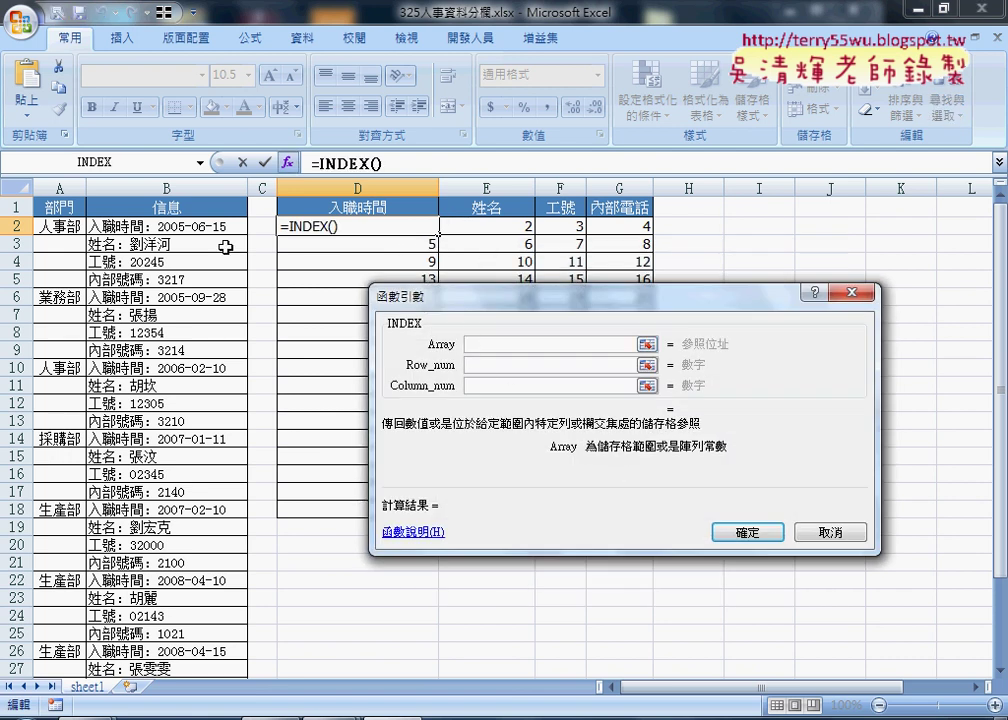
# - Set INDEX's array to B2:B33 and paste COLUMN()-3+(ROW()-2)*4 as the row number
pyautogui.click(189, 228)
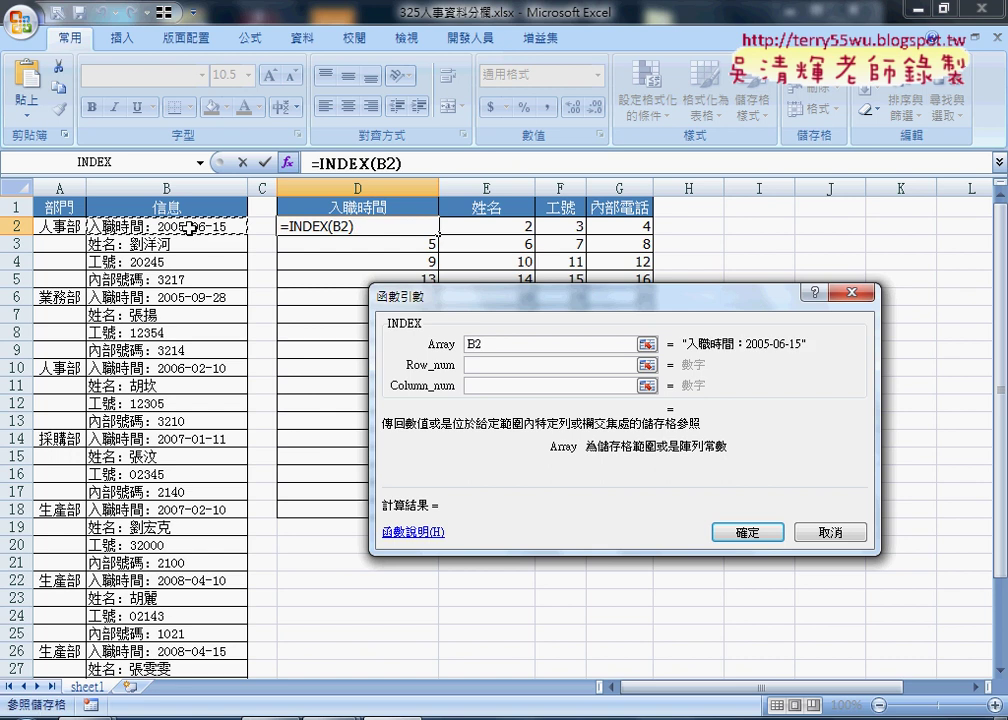
pyautogui.hotkey('ctrl', 'shift', 'Down')
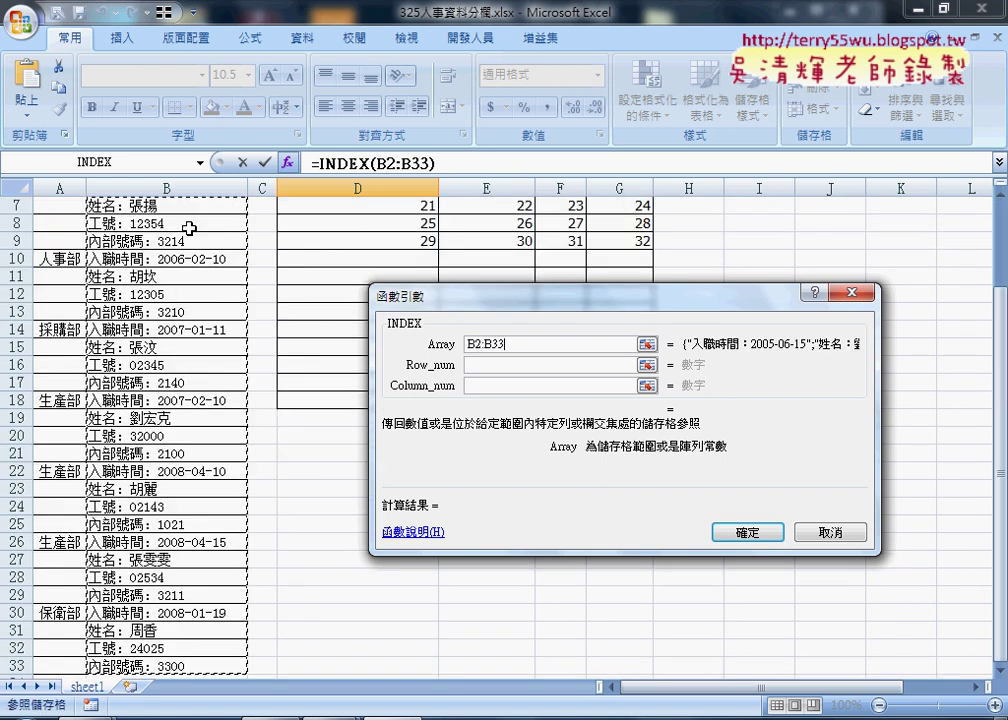
pyautogui.click(478, 366)
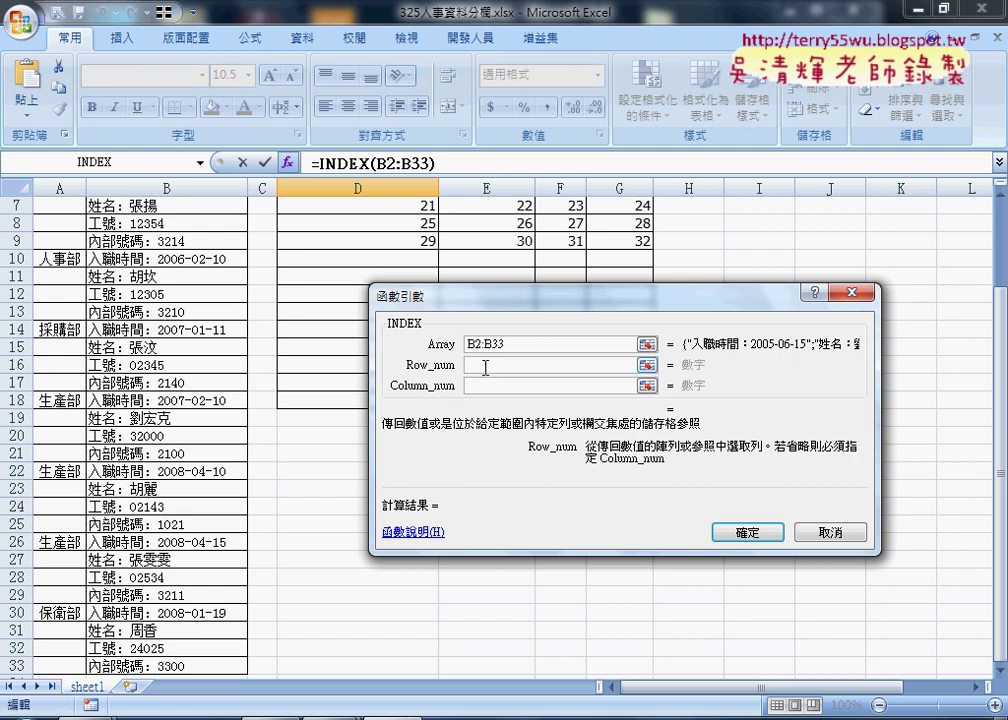
pyautogui.rightClick(513, 365)
pyautogui.click(590, 426)
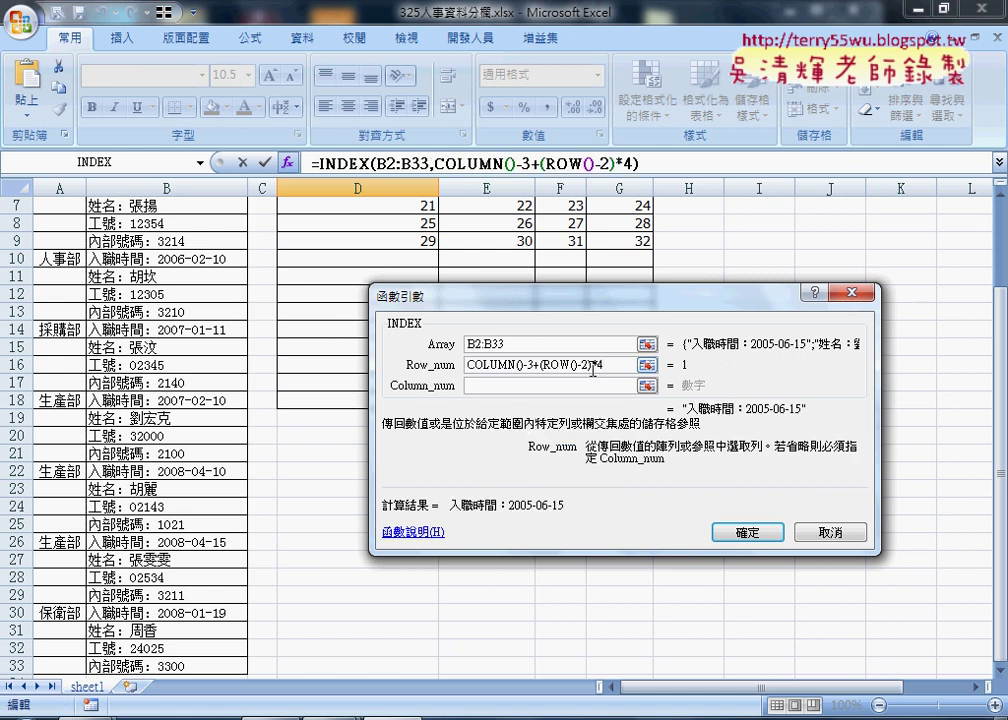
# - Enter column number 1, make the array $B$2:$B$33, and confirm the formula
pyautogui.click(522, 386)
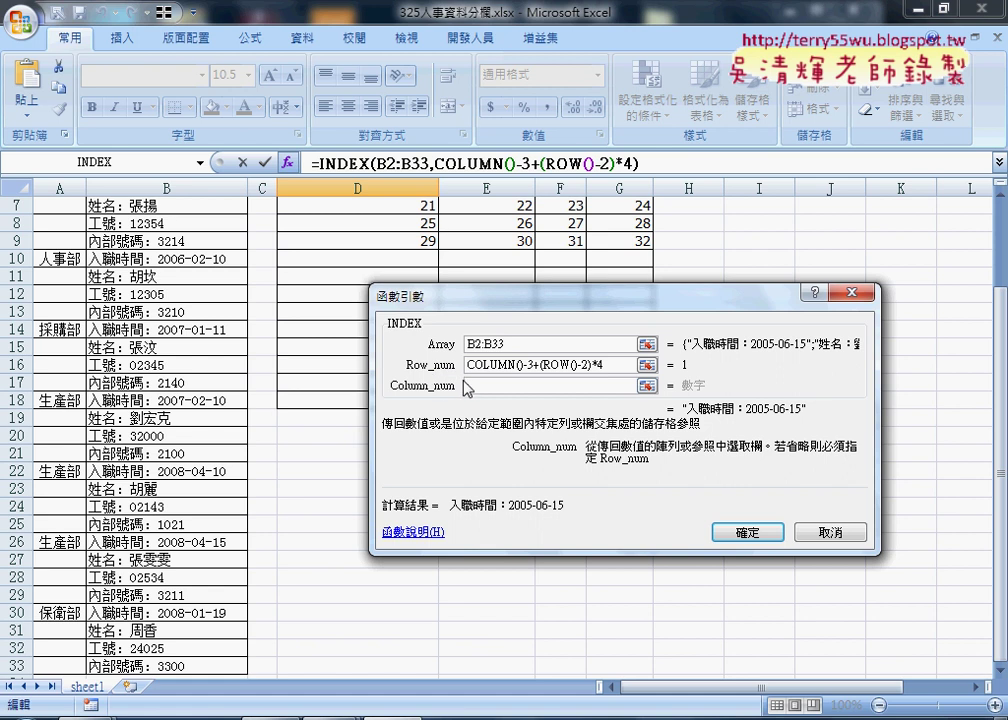
pyautogui.write('1')
pyautogui.click(497, 345)
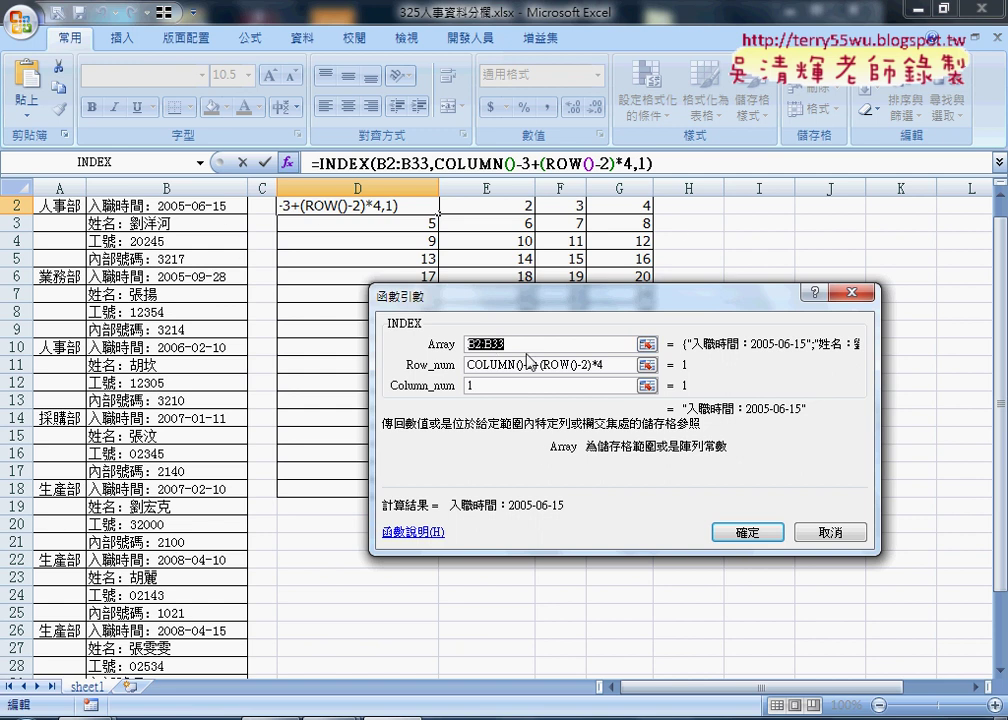
pyautogui.press('F4')
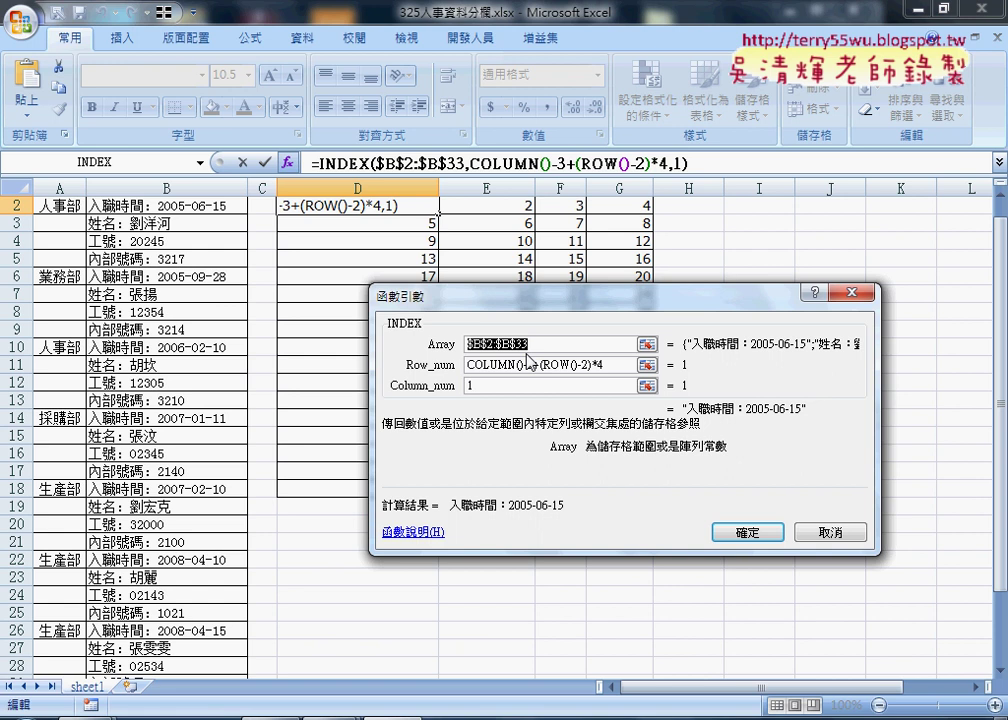
pyautogui.click(746, 532)
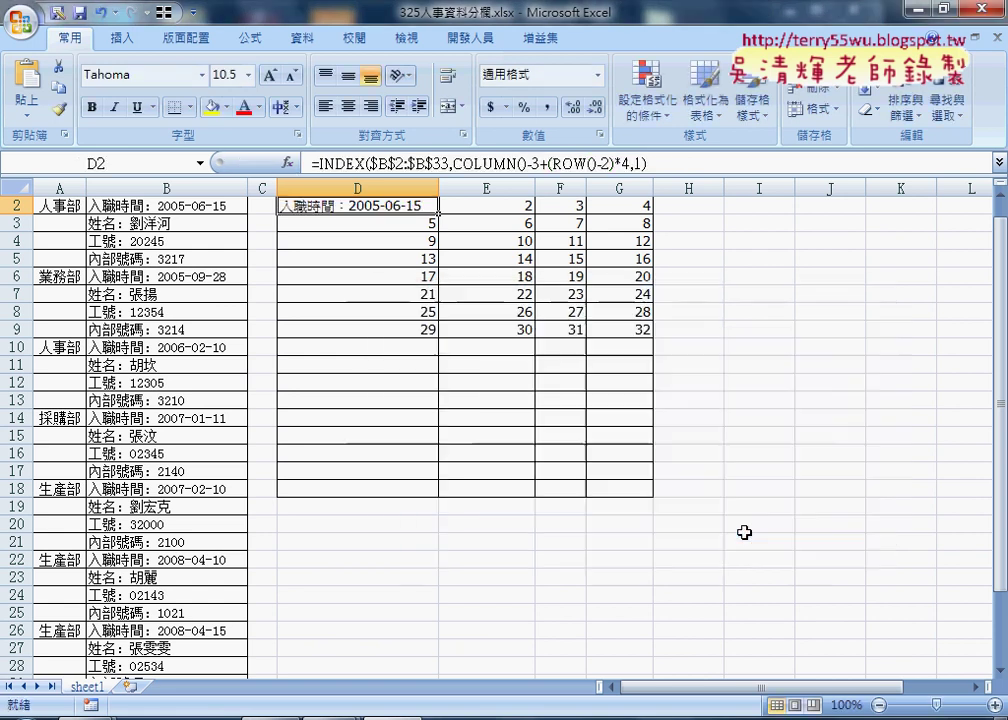
# - Fill D2's INDEX formula across D2:G9 and auto-fit columns D through G
pyautogui.moveTo(438, 213)
pyautogui.mouseDown()
pyautogui.moveTo(647, 222)
pyautogui.moveTo(648, 338)
pyautogui.mouseUp()
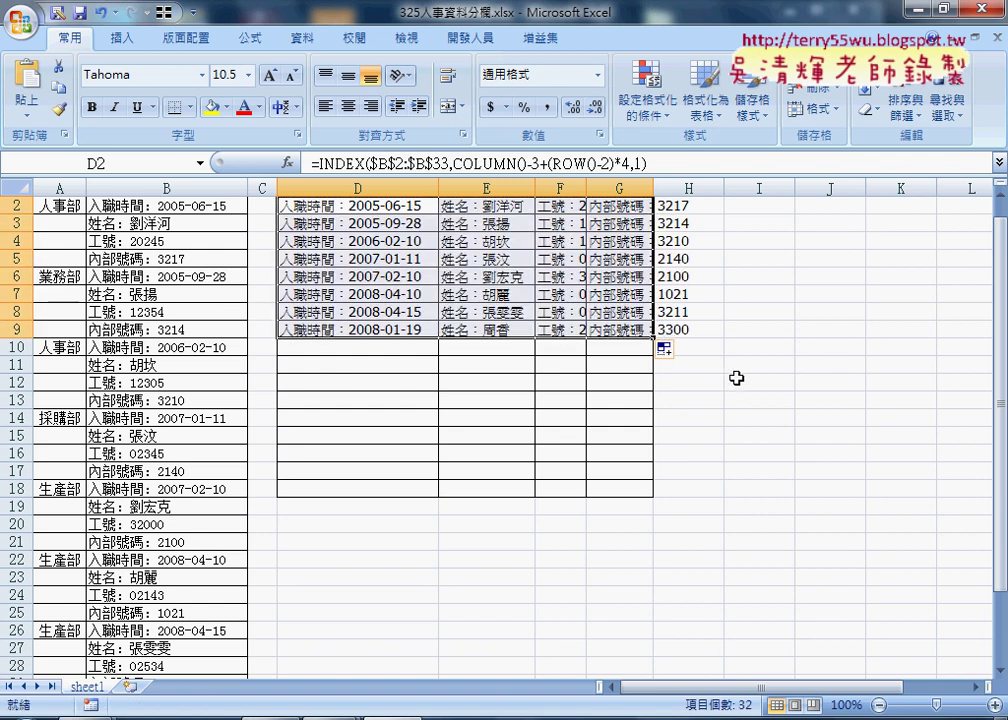
pyautogui.scroll(-3, 193, 418)
pyautogui.scroll(-1, 265, 416)
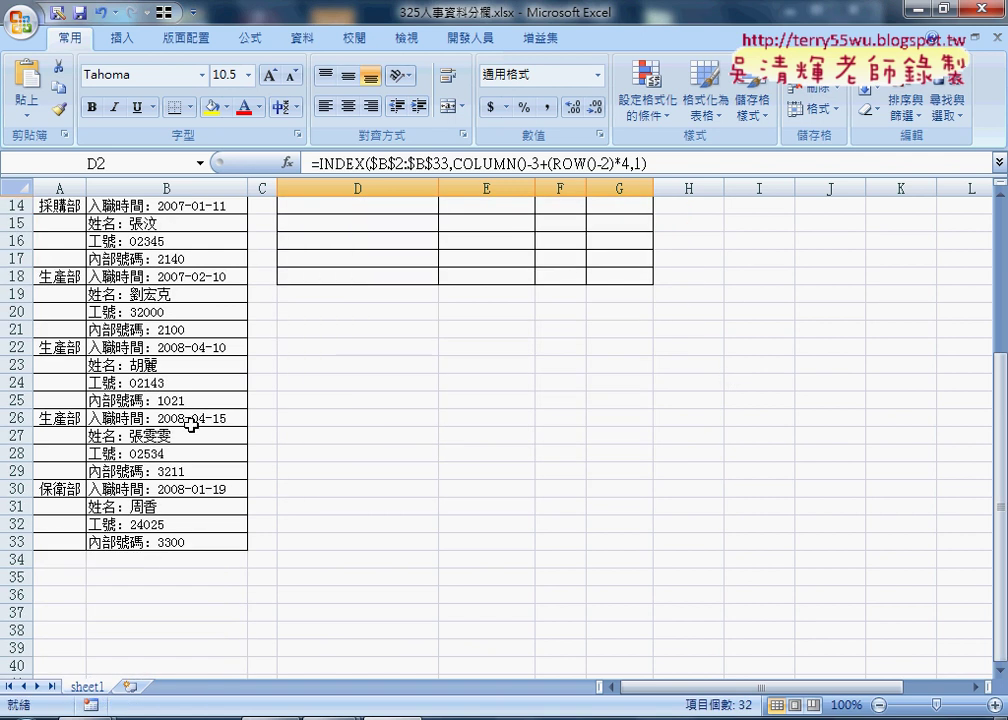
pyautogui.scroll(4, 170, 541)
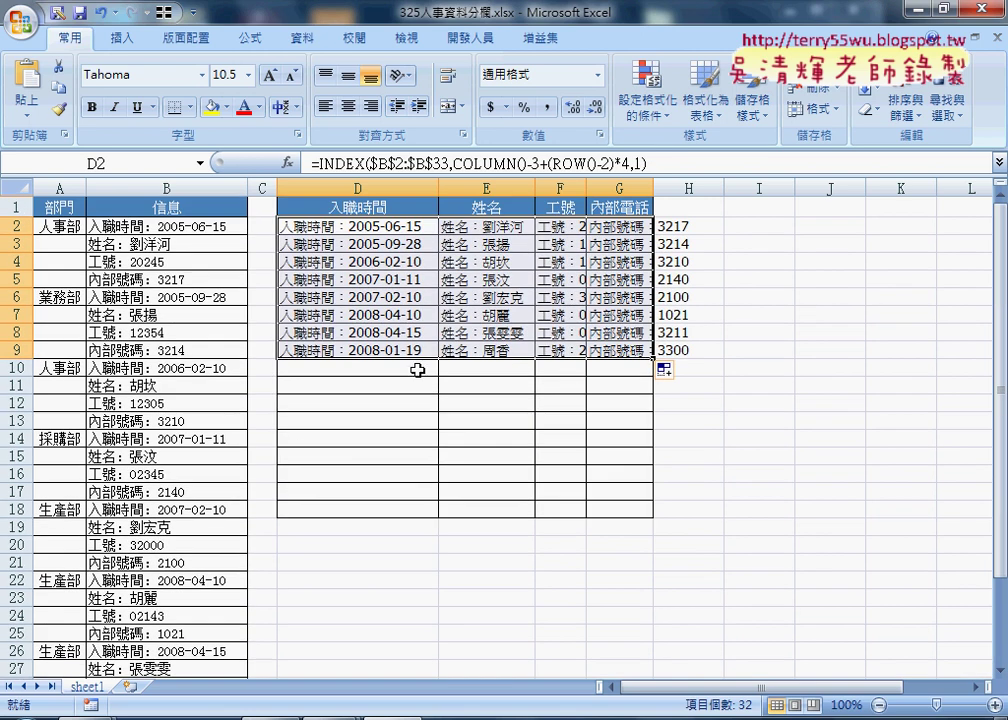
pyautogui.moveTo(396, 188); pyautogui.dragTo(589, 188)
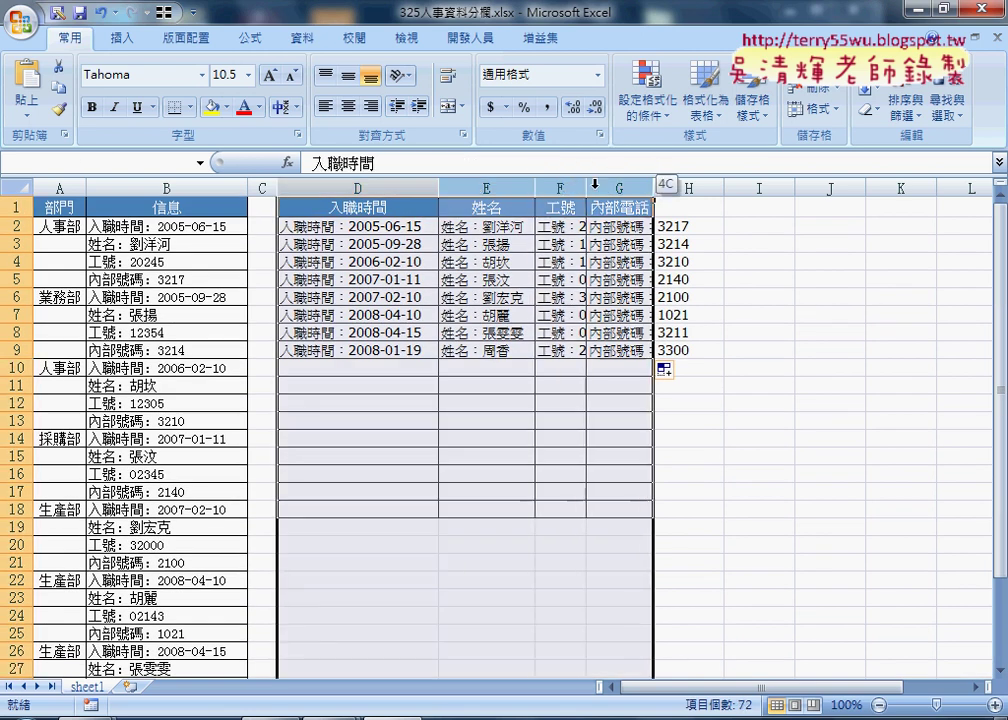
pyautogui.doubleClick(438, 189)
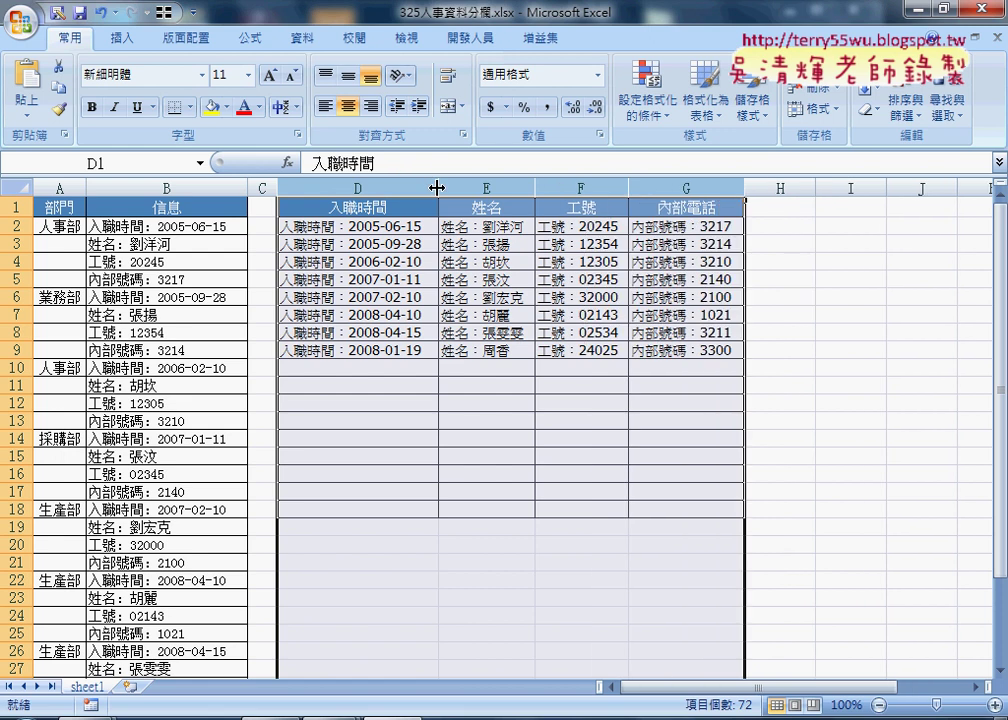
pyautogui.click(392, 228)
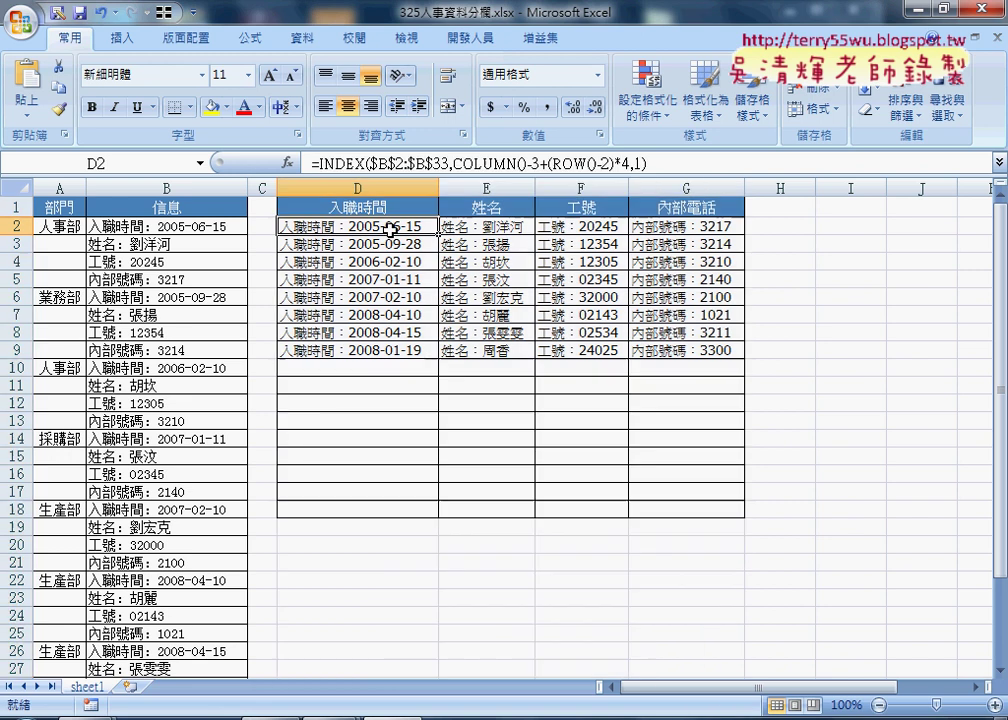
pyautogui.moveTo(452, 163); pyautogui.dragTo(631, 163)
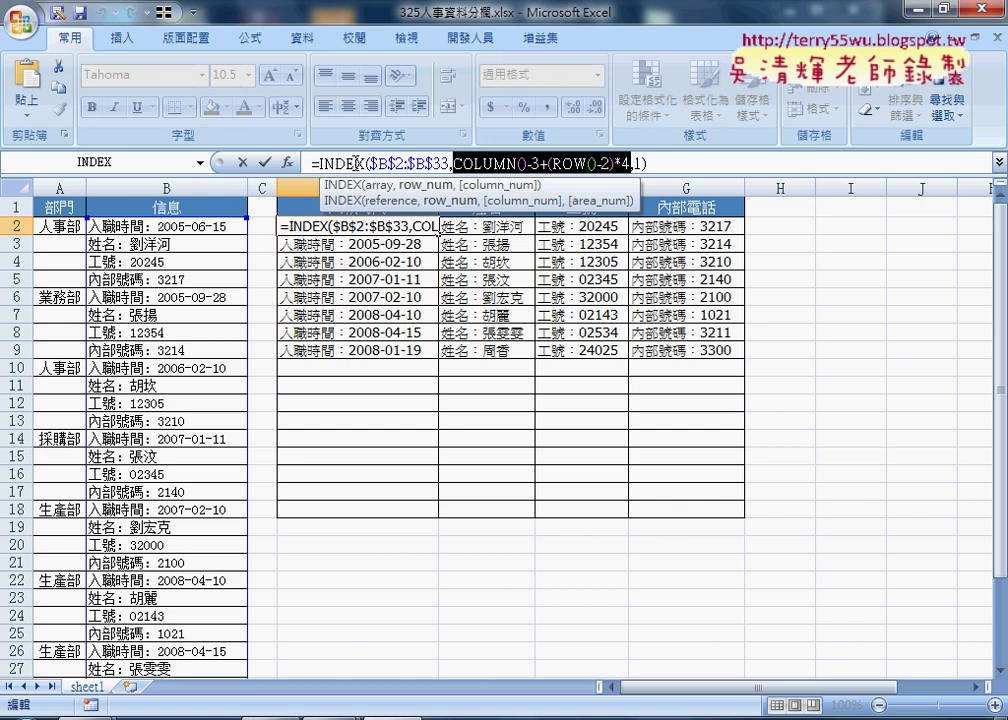
pyautogui.click(639, 163)
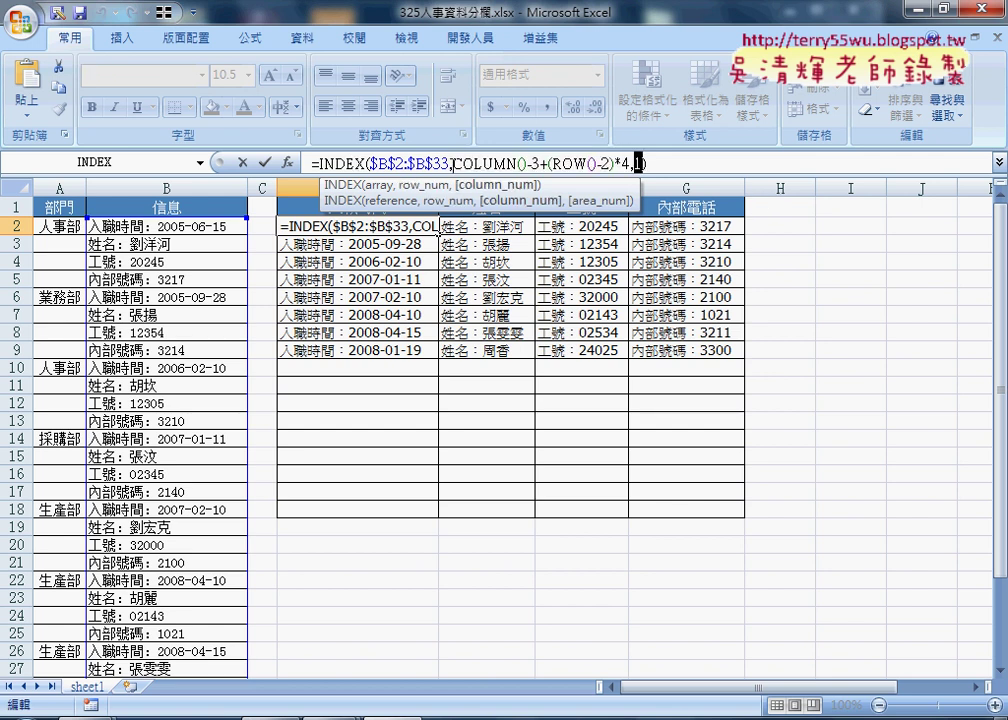
pyautogui.moveTo(453, 163); pyautogui.dragTo(622, 161)
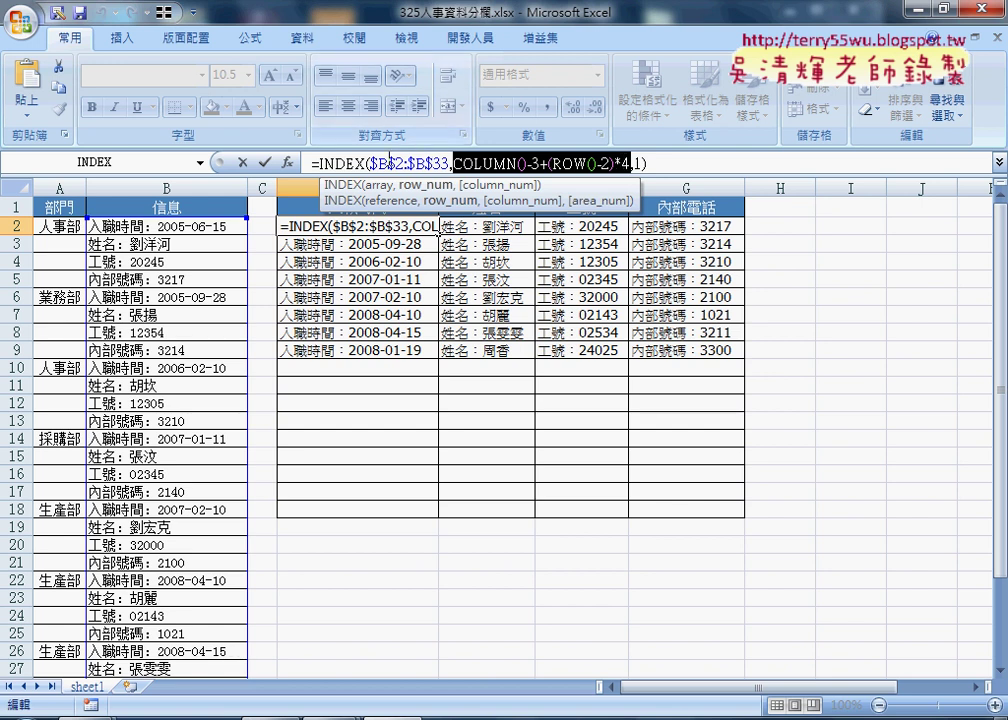
pyautogui.click(264, 162)
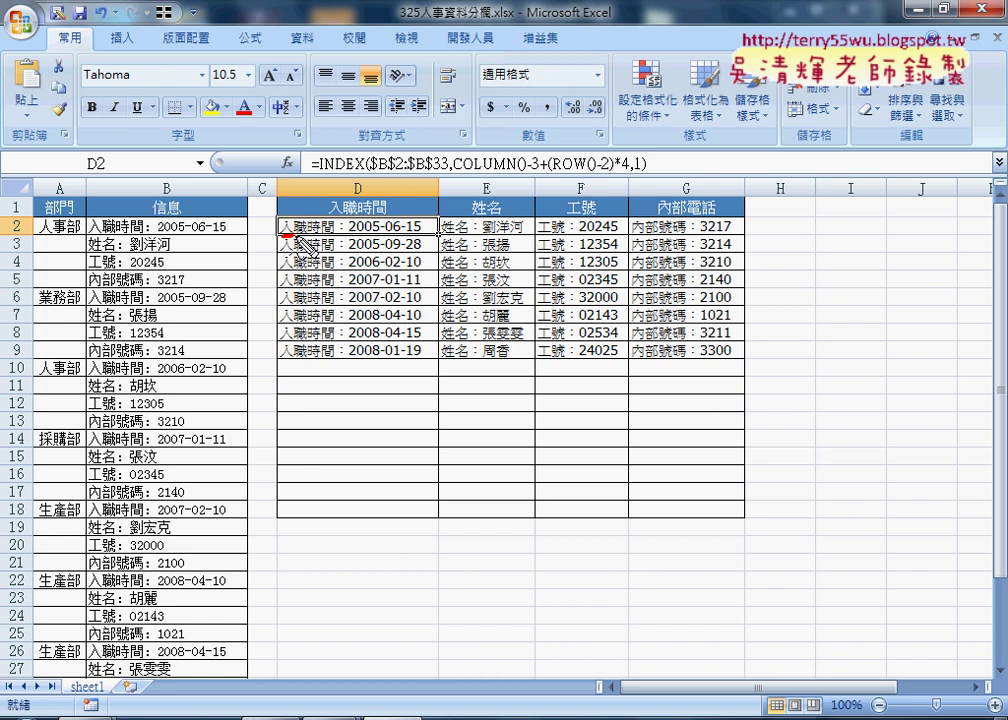
# - Underline D2's hire-date label and the D1:G1 headers in red, writing +2 beside 入職時間
pyautogui.moveTo(281, 234)
pyautogui.mouseDown()
pyautogui.moveTo(347, 237)
pyautogui.moveTo(362, 212)
pyautogui.moveTo(384, 212)
pyautogui.mouseUp()
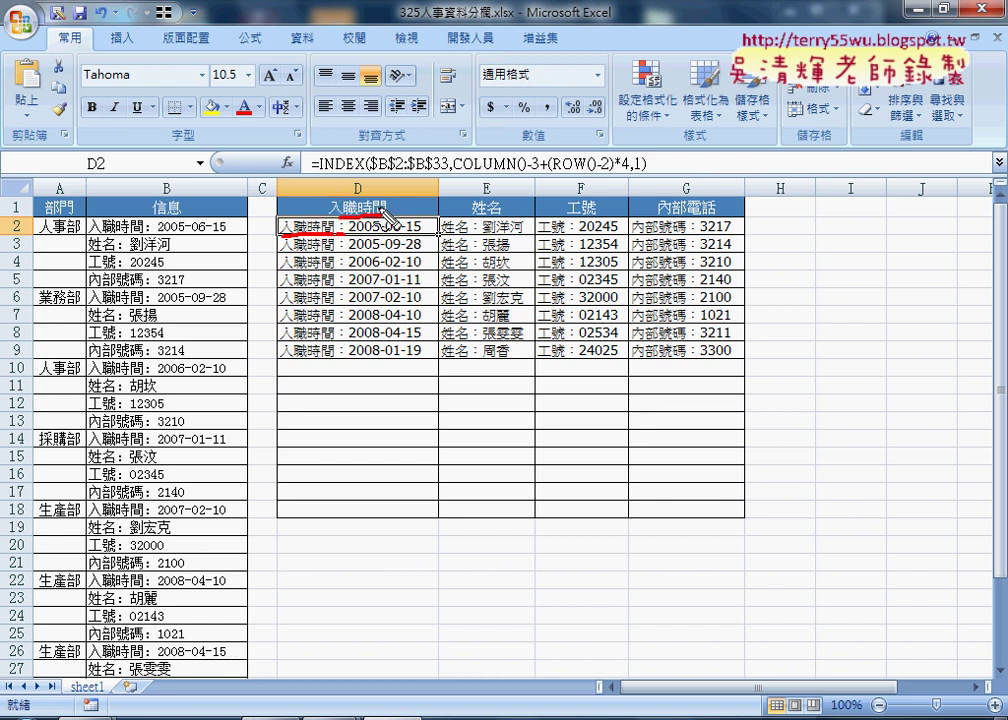
pyautogui.moveTo(472, 214); pyautogui.dragTo(505, 212)
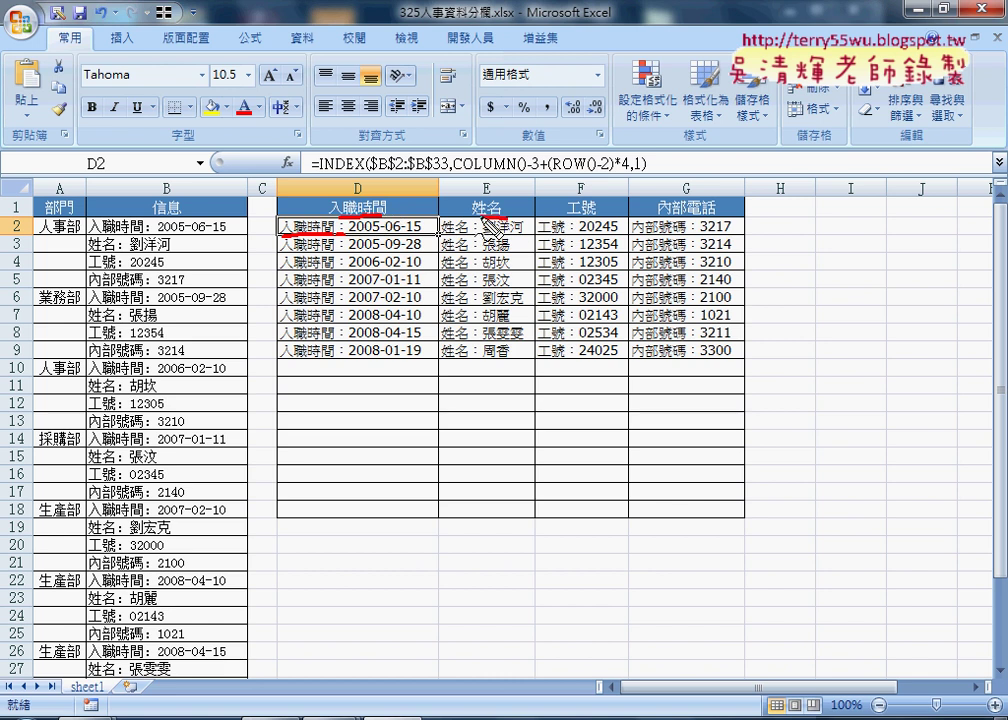
pyautogui.moveTo(567, 214); pyautogui.dragTo(585, 212)
pyautogui.moveTo(712, 212); pyautogui.dragTo(658, 212)
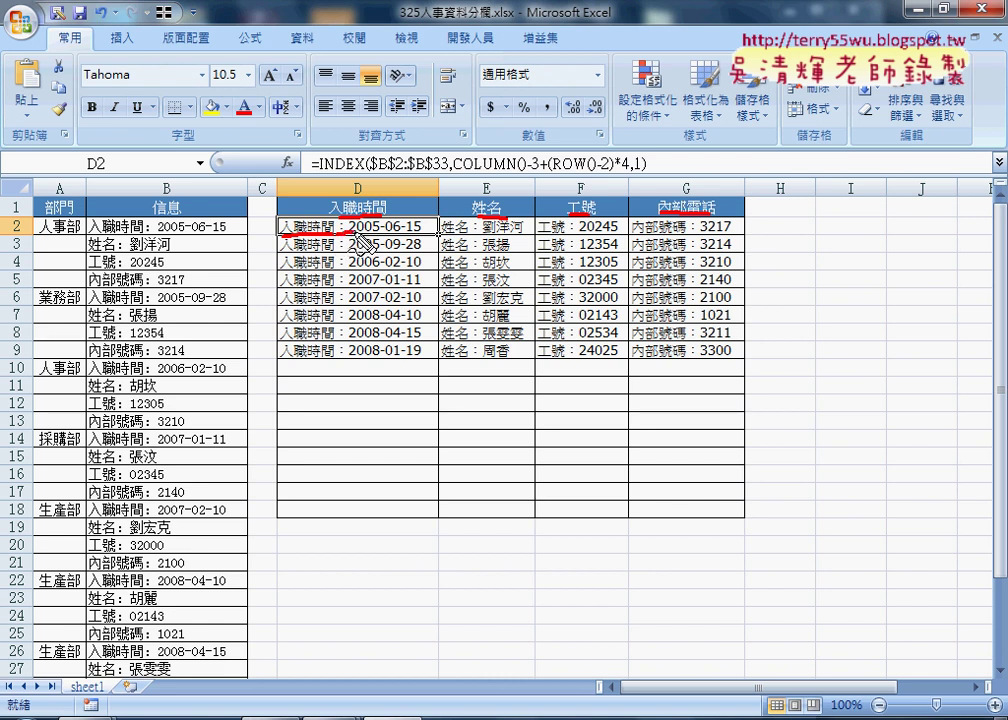
pyautogui.moveTo(389, 204); pyautogui.dragTo(406, 204)
pyautogui.moveTo(398, 195)
pyautogui.mouseDown()
pyautogui.moveTo(398, 213)
pyautogui.moveTo(429, 211)
pyautogui.mouseUp()
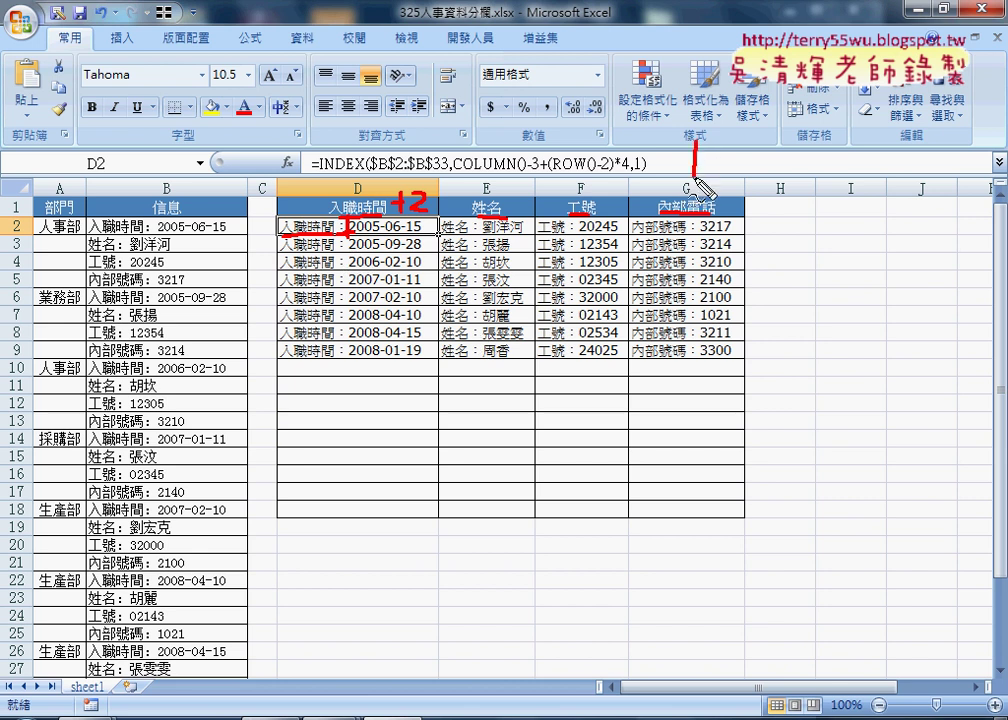
# - Handwrite "Mid len" above the header row
pyautogui.moveTo(696, 173)
pyautogui.mouseDown()
pyautogui.moveTo(735, 131)
pyautogui.moveTo(745, 172)
pyautogui.moveTo(784, 175)
pyautogui.mouseUp()
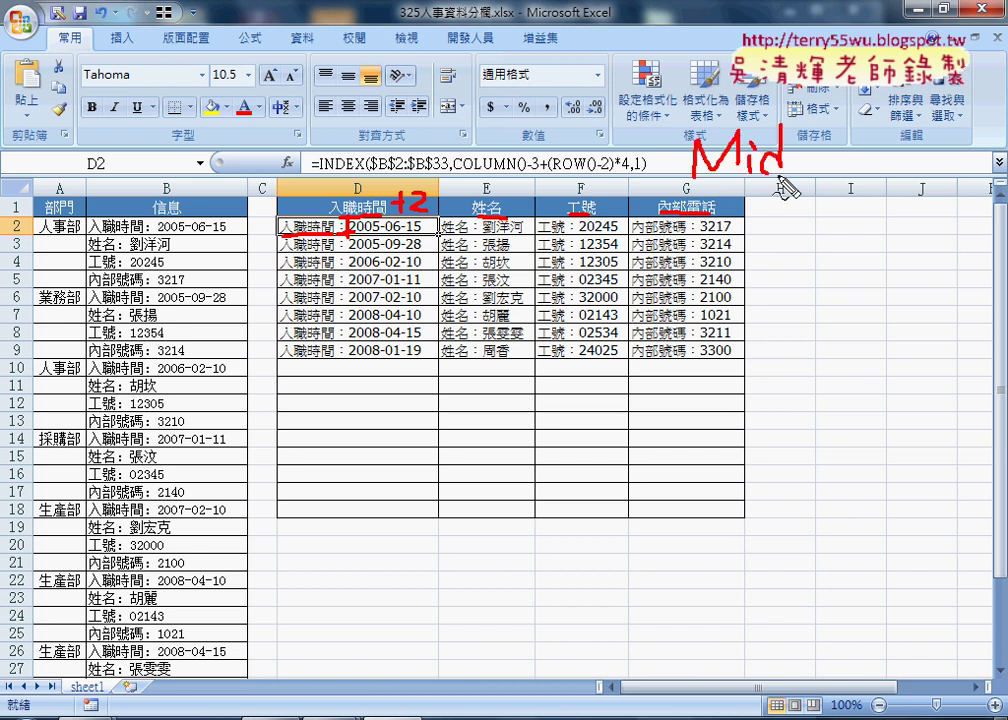
pyautogui.moveTo(842, 127)
pyautogui.mouseDown()
pyautogui.moveTo(840, 175)
pyautogui.moveTo(885, 178)
pyautogui.mouseUp()
pyautogui.moveTo(708, 183); pyautogui.dragTo(771, 183)
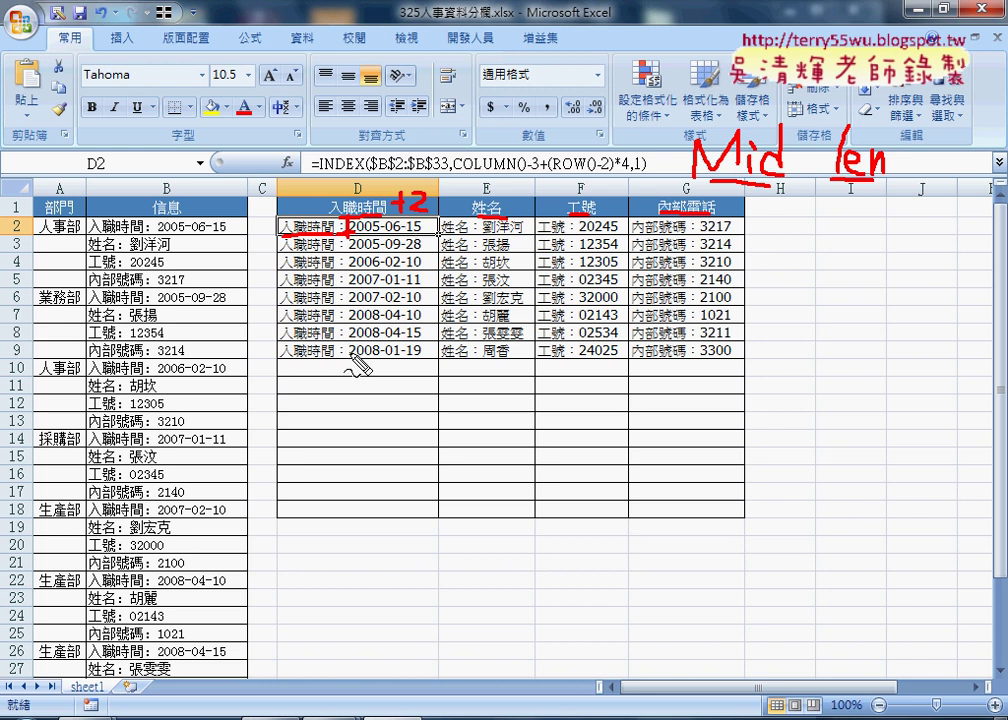
# - Draw vertical lines separating labels from values in columns D, E, F and G
pyautogui.moveTo(346, 218); pyautogui.dragTo(346, 365)
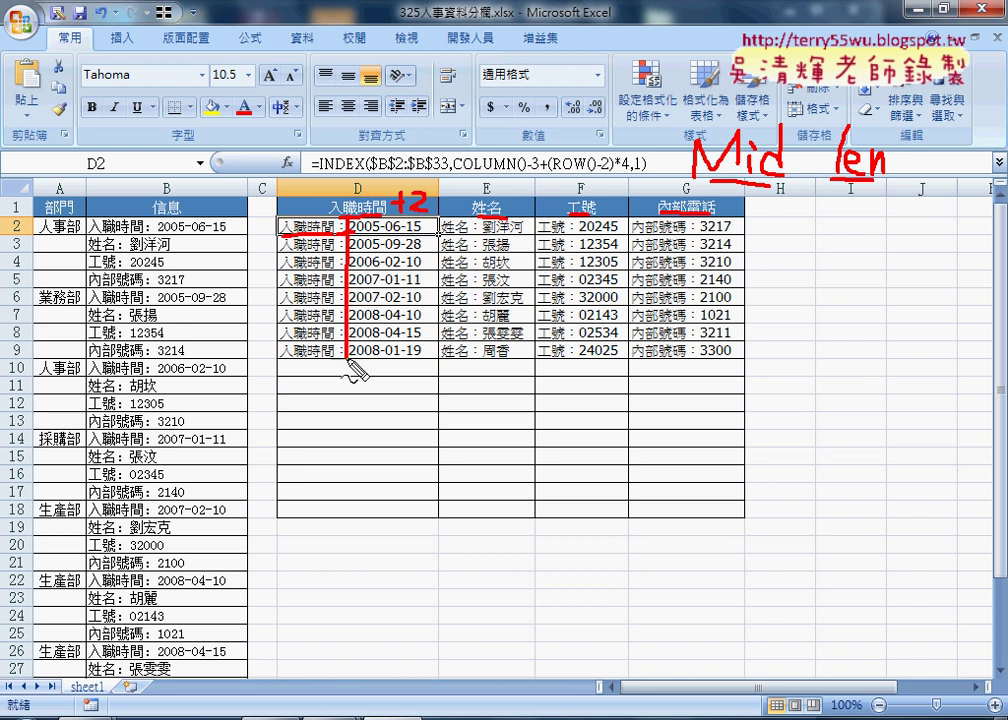
pyautogui.moveTo(482, 212); pyautogui.dragTo(473, 377)
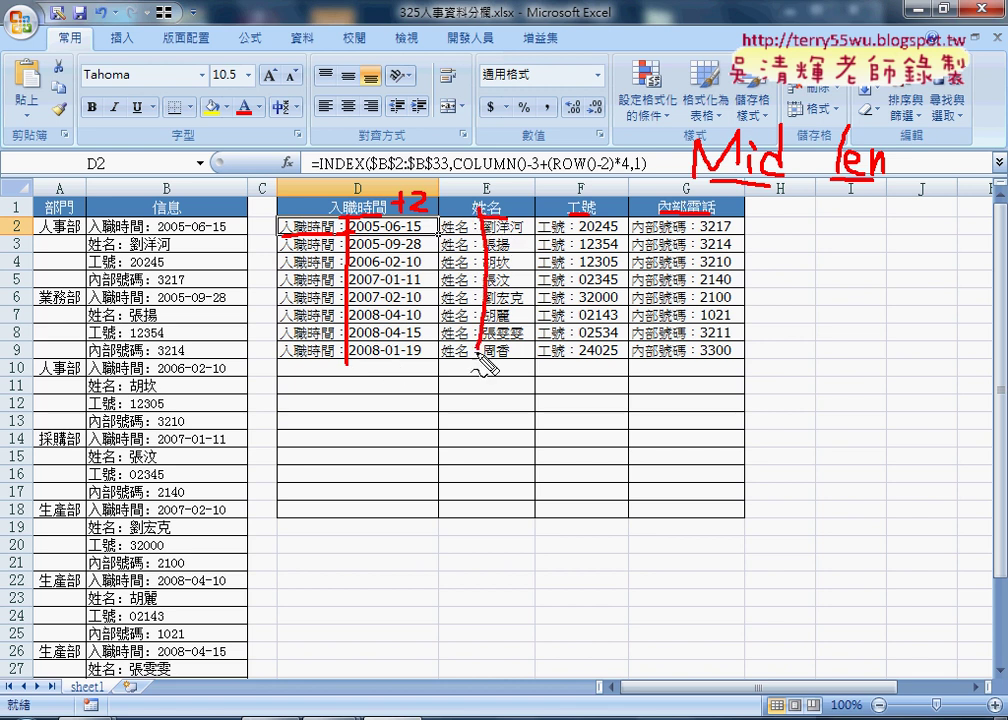
pyautogui.moveTo(580, 214); pyautogui.dragTo(578, 362)
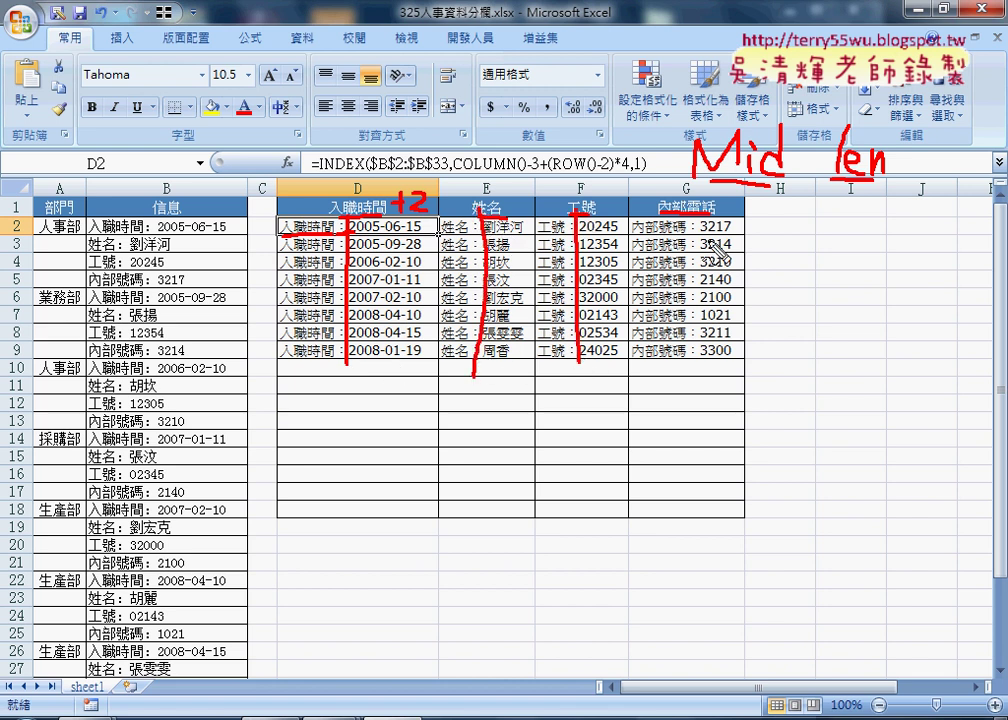
pyautogui.moveTo(700, 214); pyautogui.dragTo(697, 362)
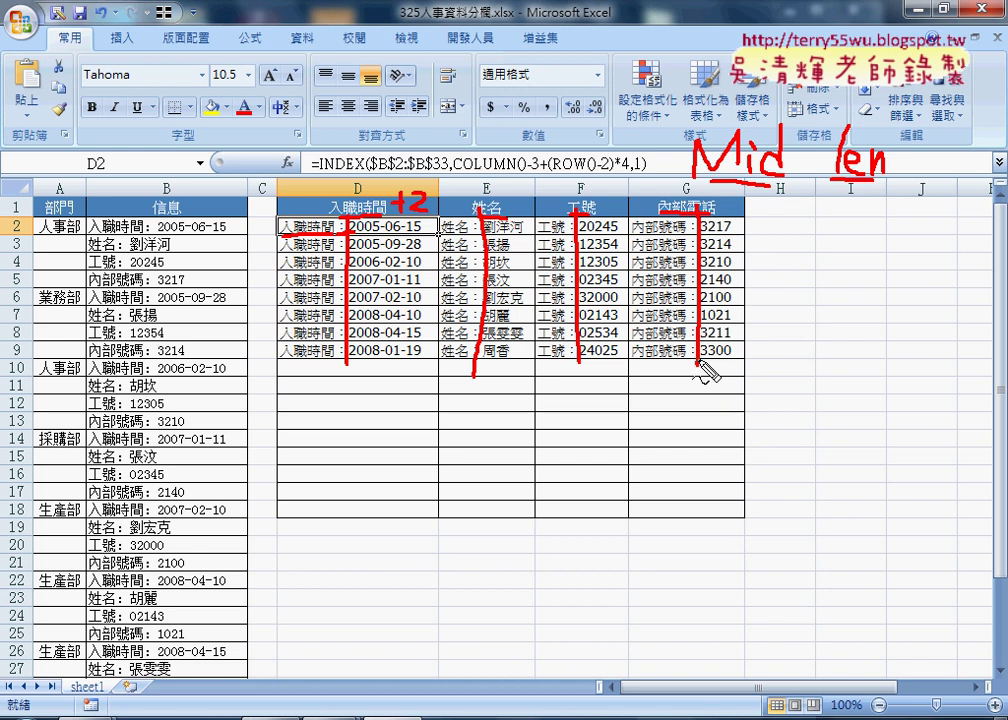